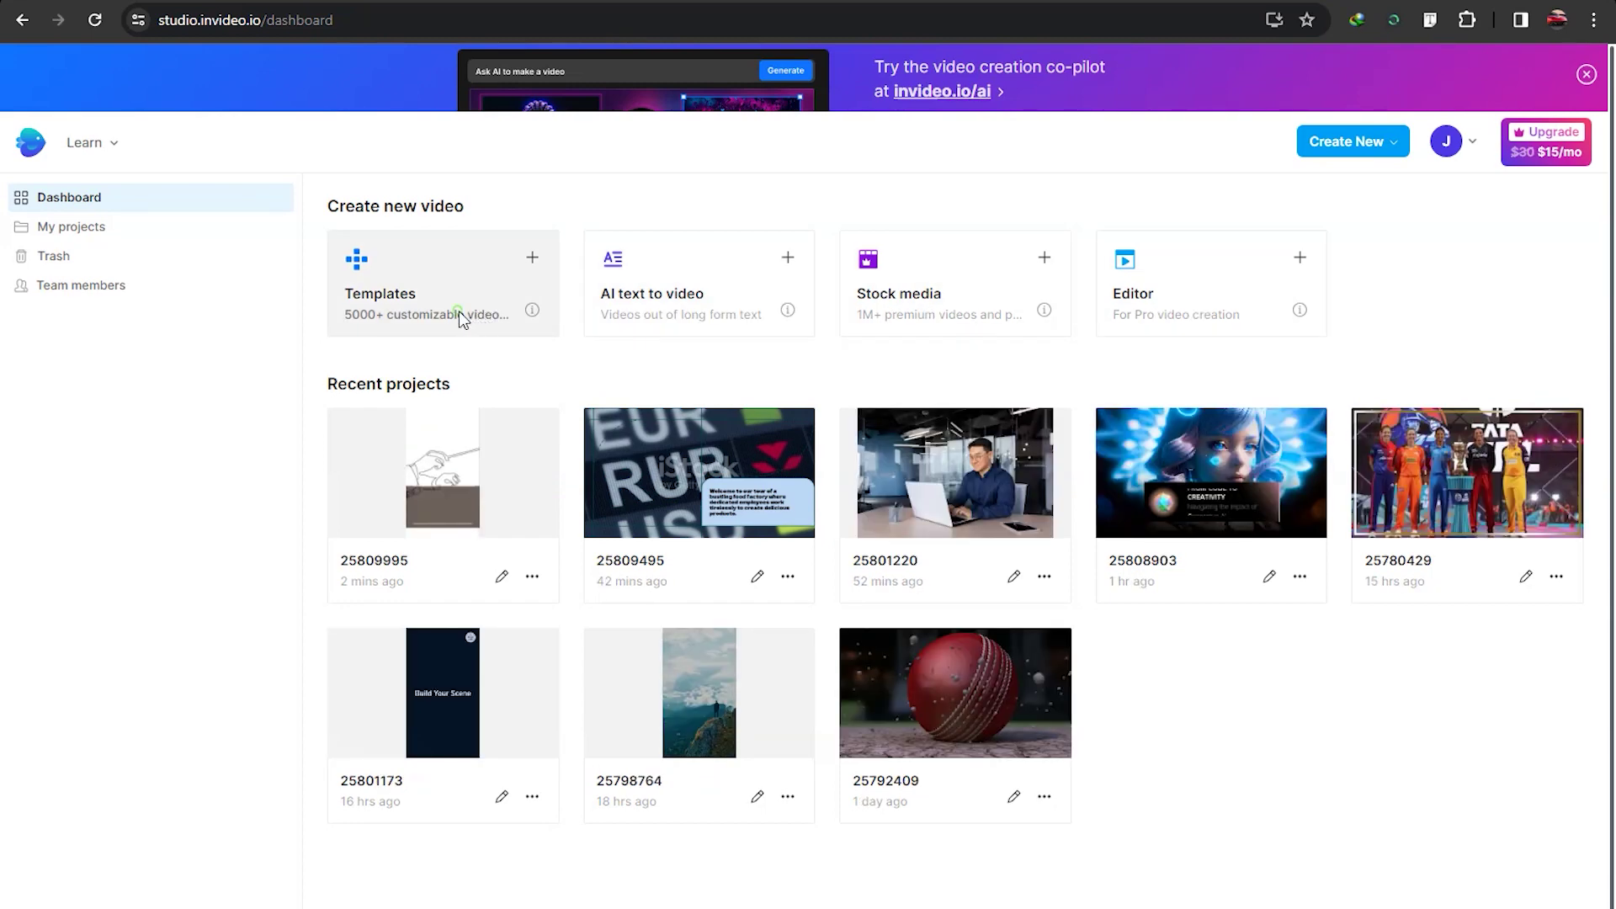
Browse InVideo's marketing template gallery, then go back to the dashboard
click(460, 313)
scroll(1177, 627, down, 20)
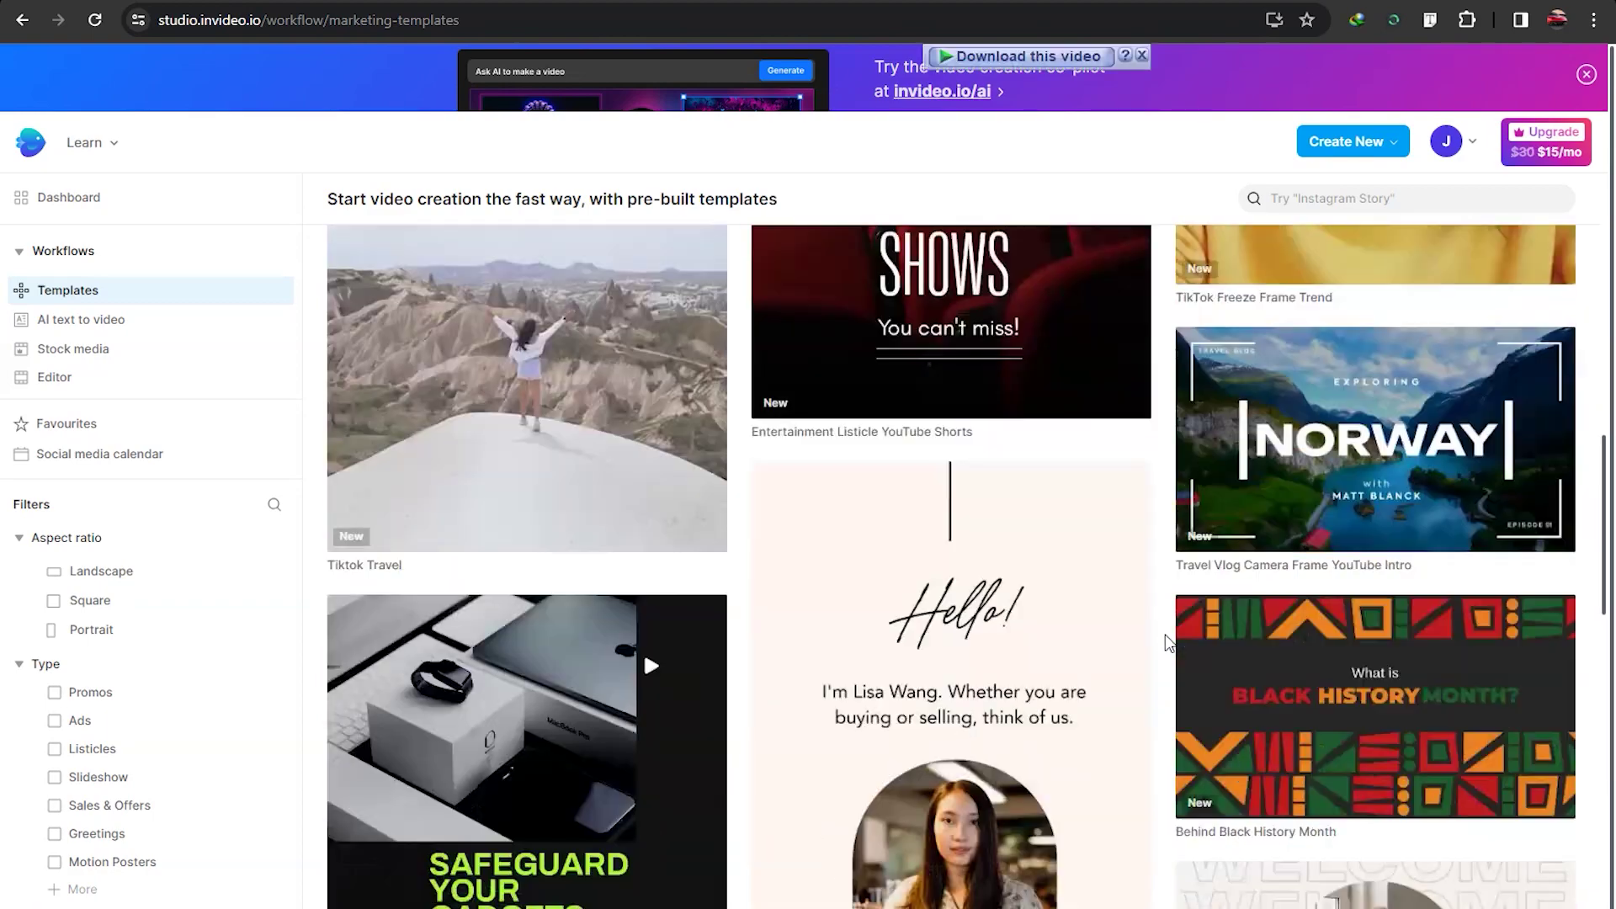
scroll(1162, 644, up, 15)
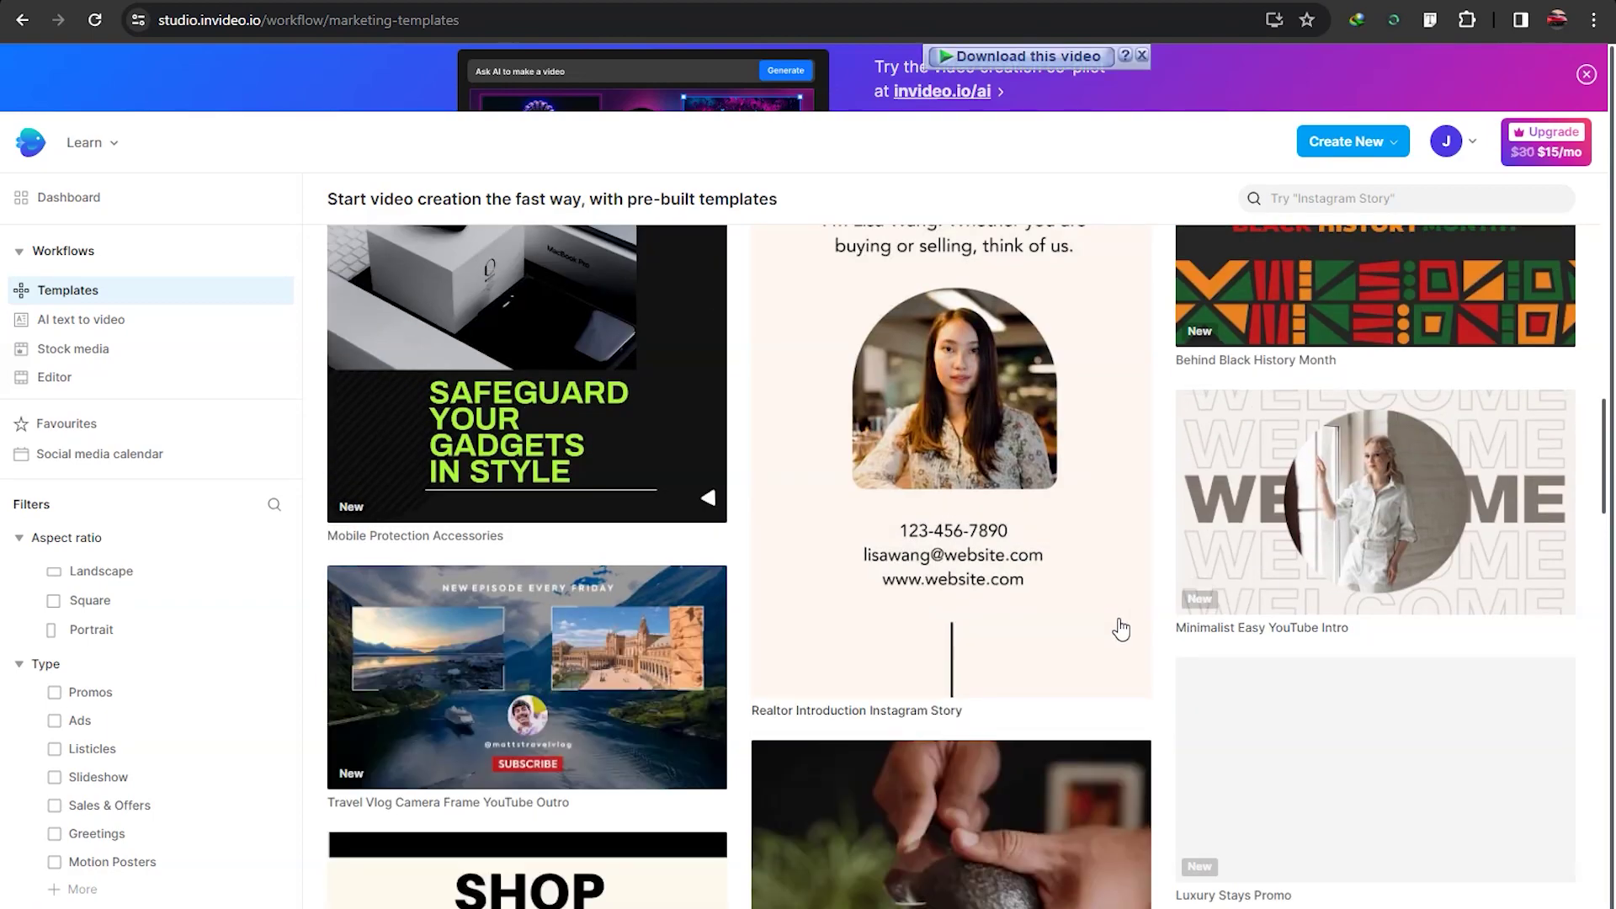
scroll(1141, 749, up, 3)
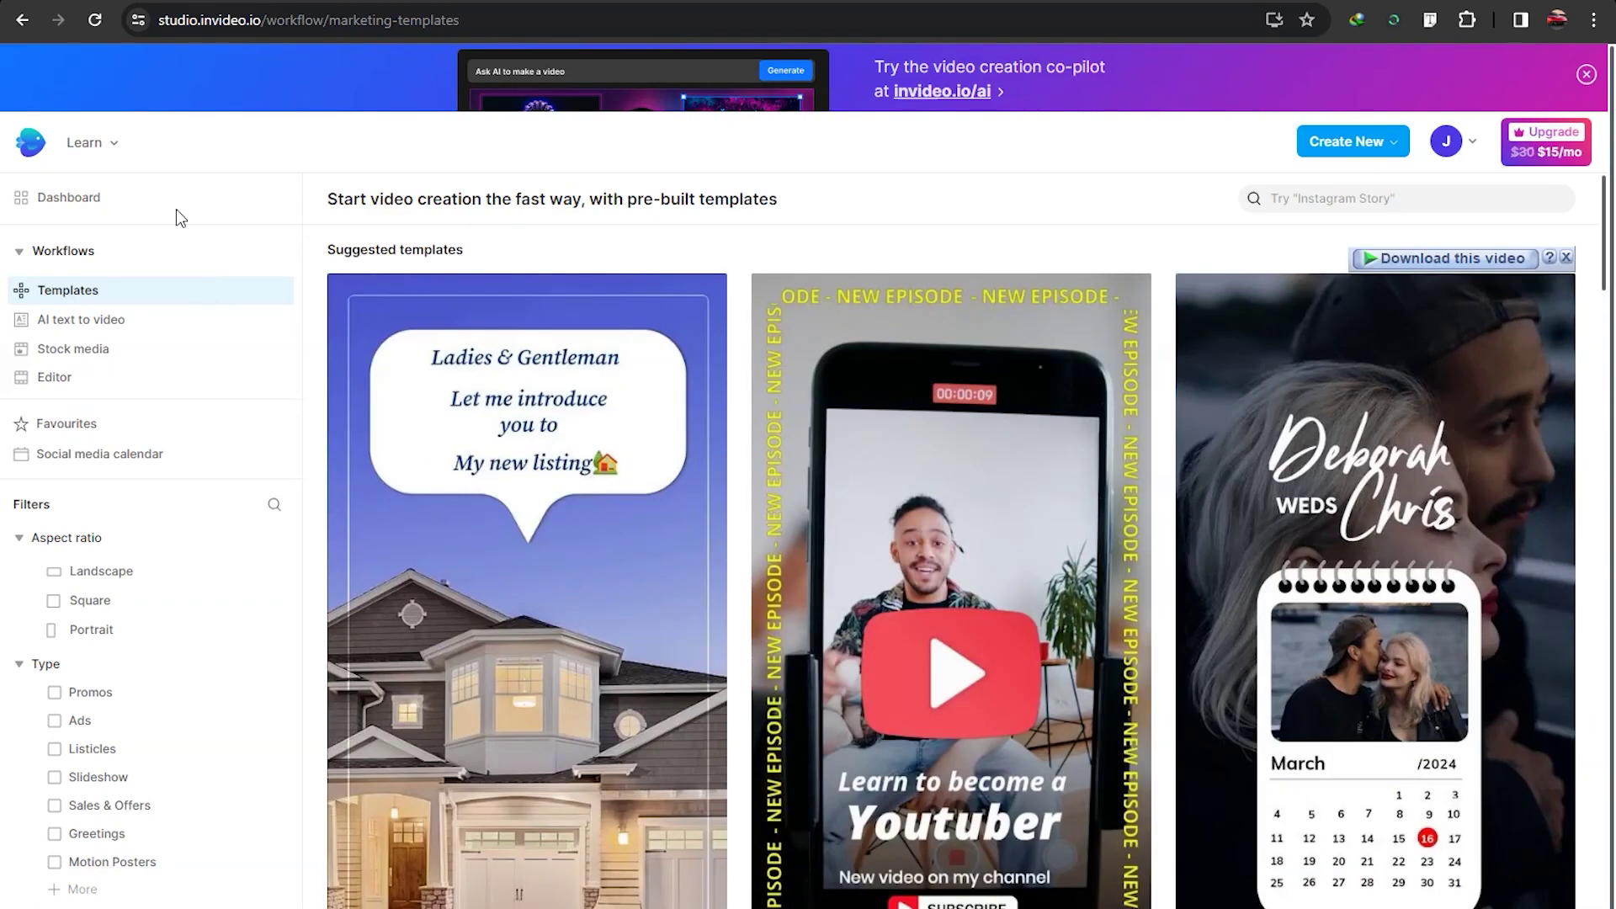
click(21, 19)
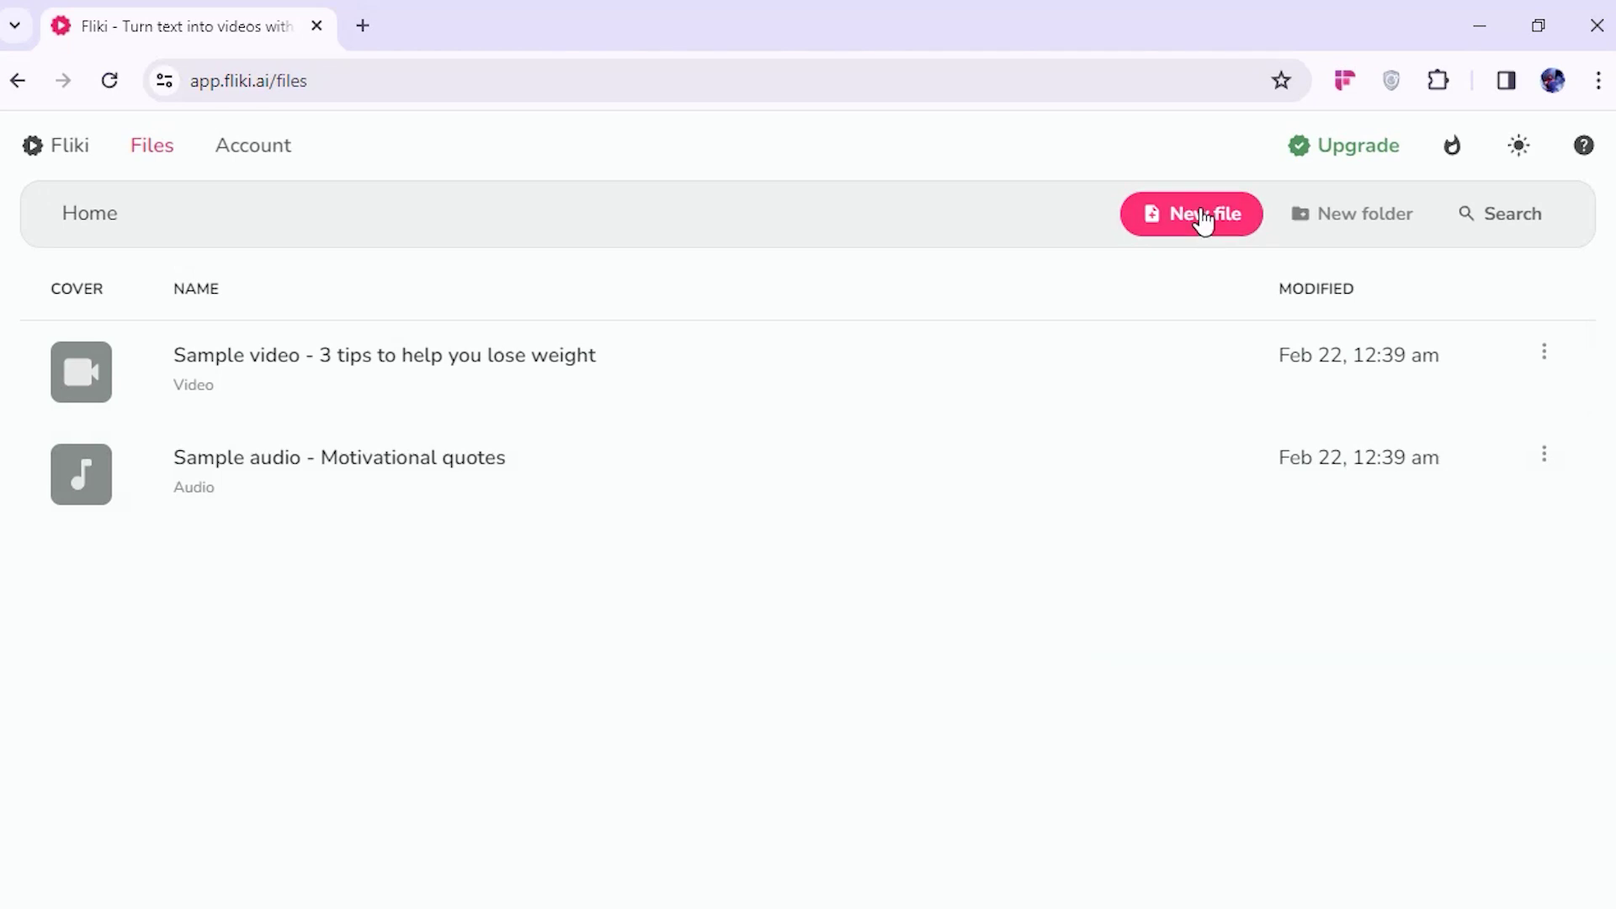
Create a Fliki file named 'Video' in English (United Kingdom), Portrait 9:16, starting from Idea
click(1203, 217)
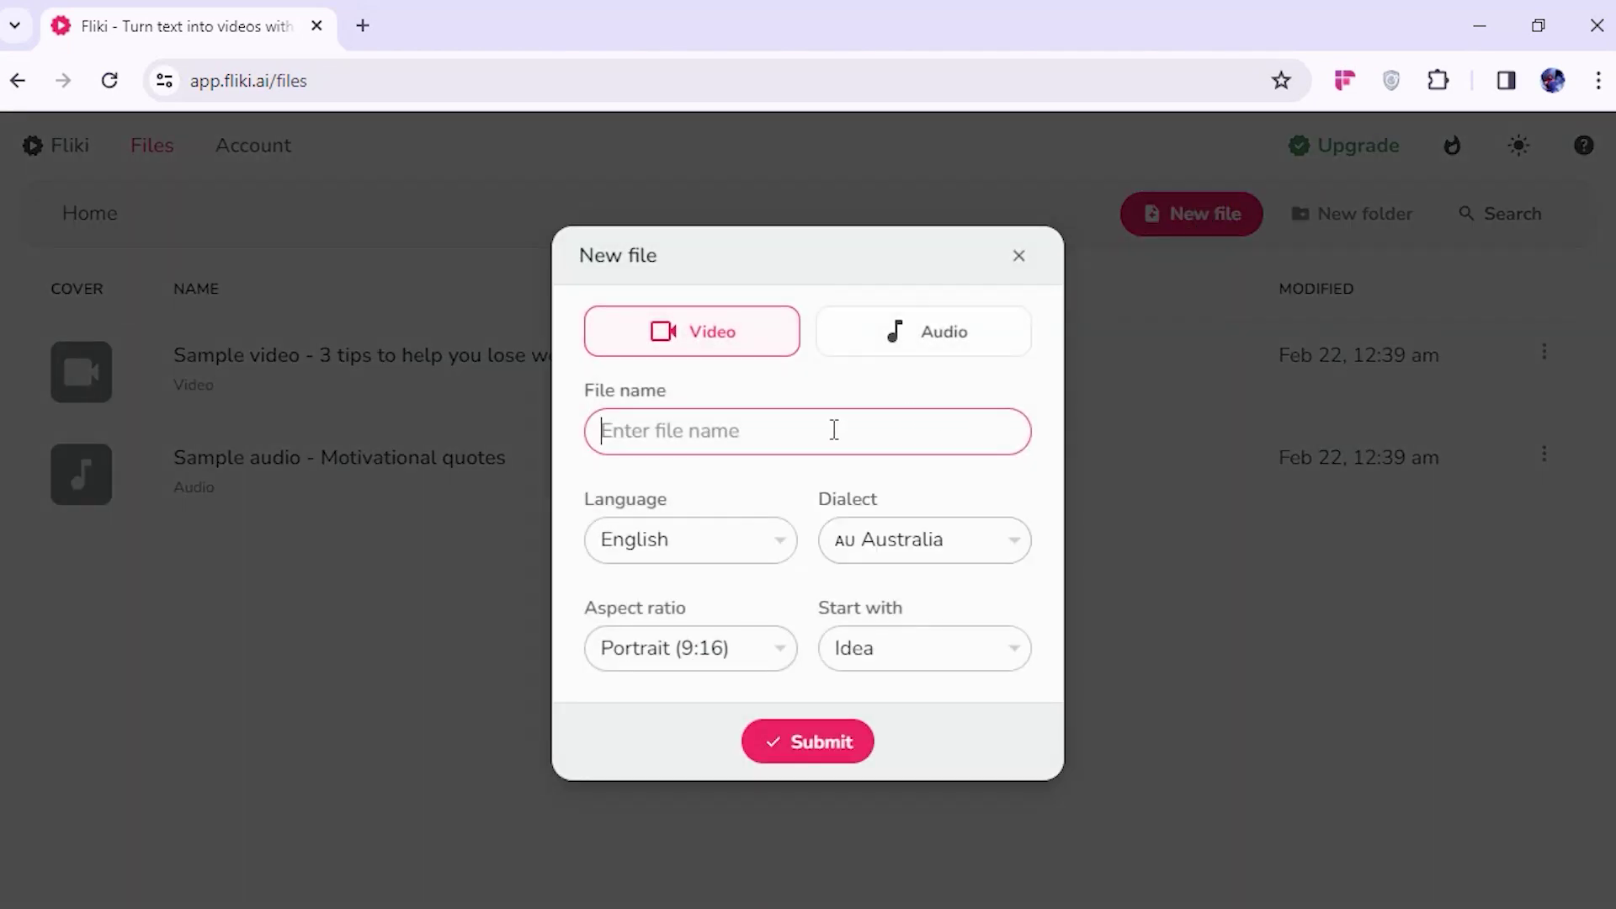
text(Video)
click(747, 549)
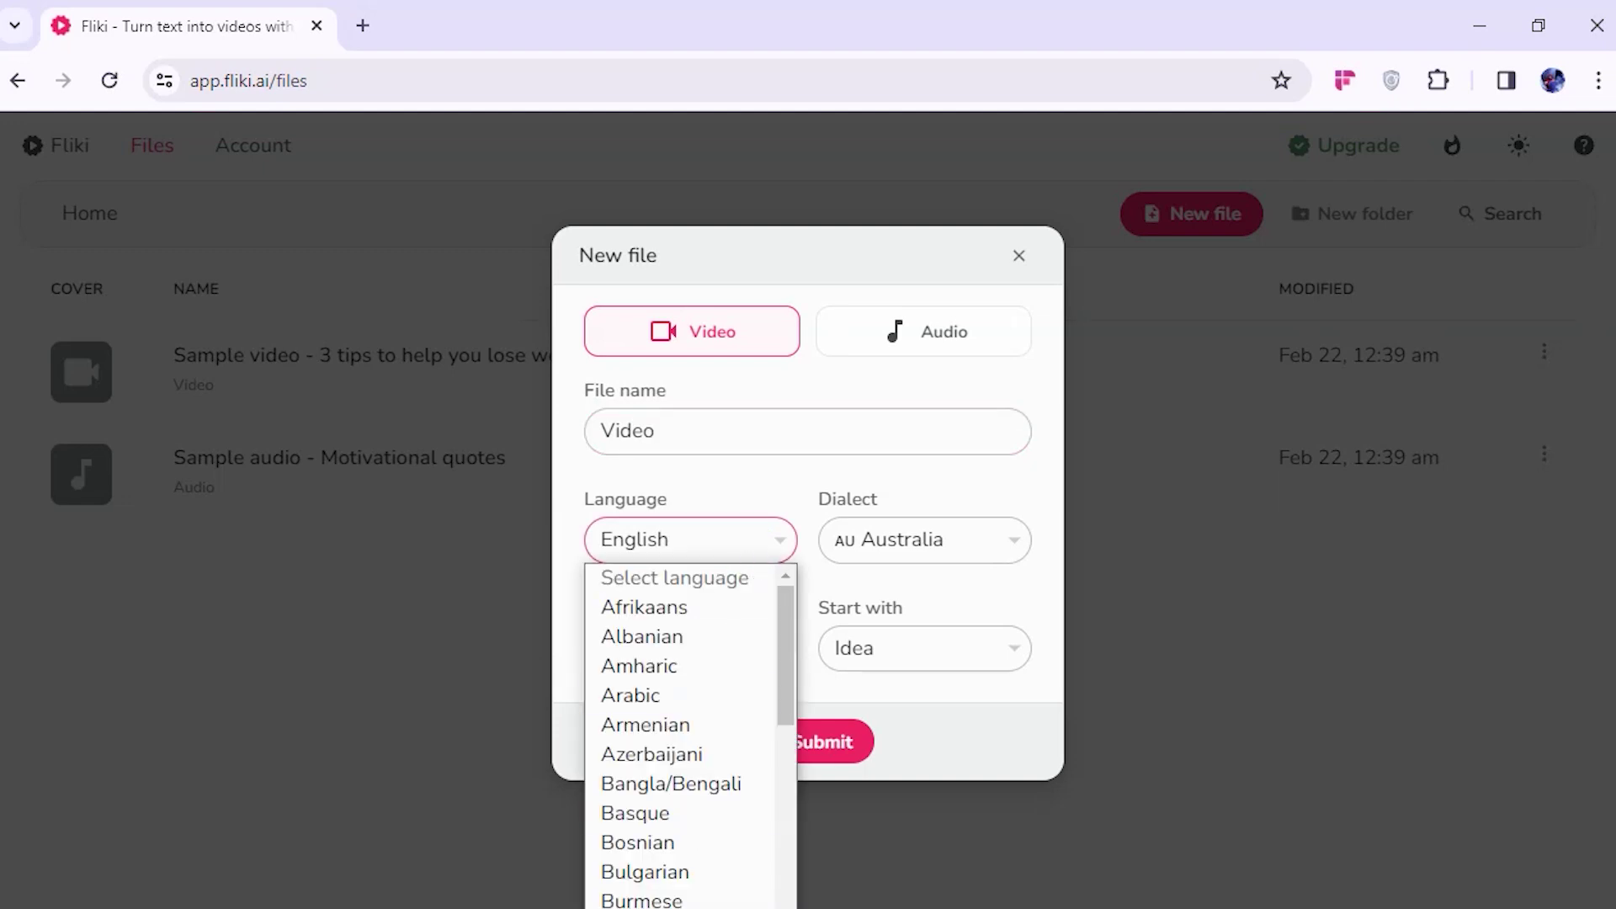
click(673, 653)
click(673, 652)
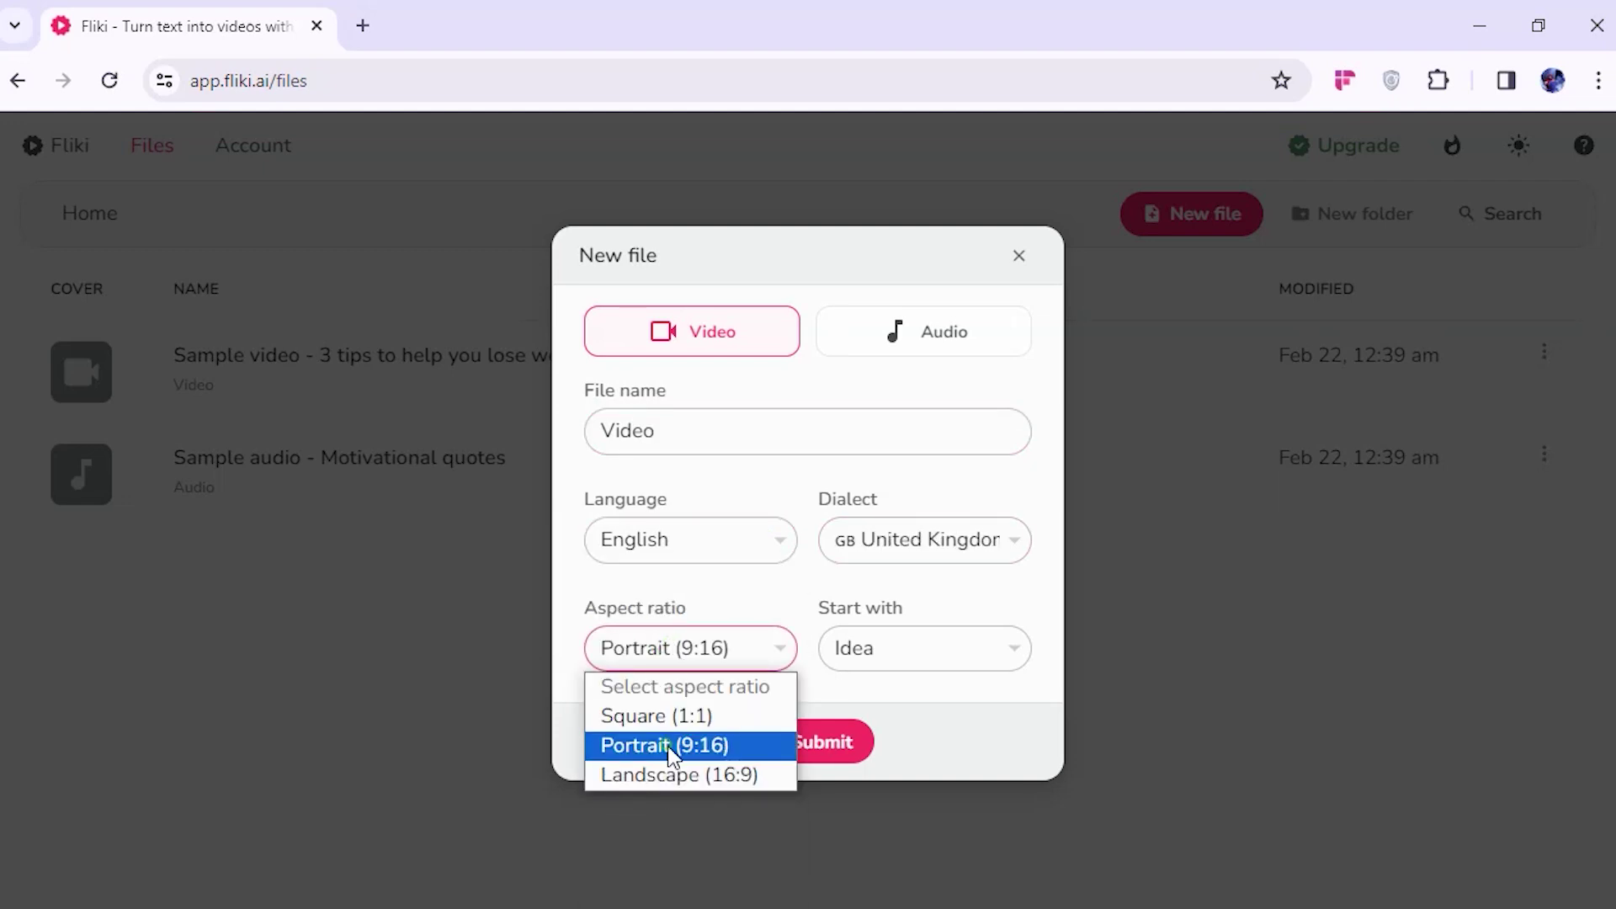
click(656, 745)
click(890, 648)
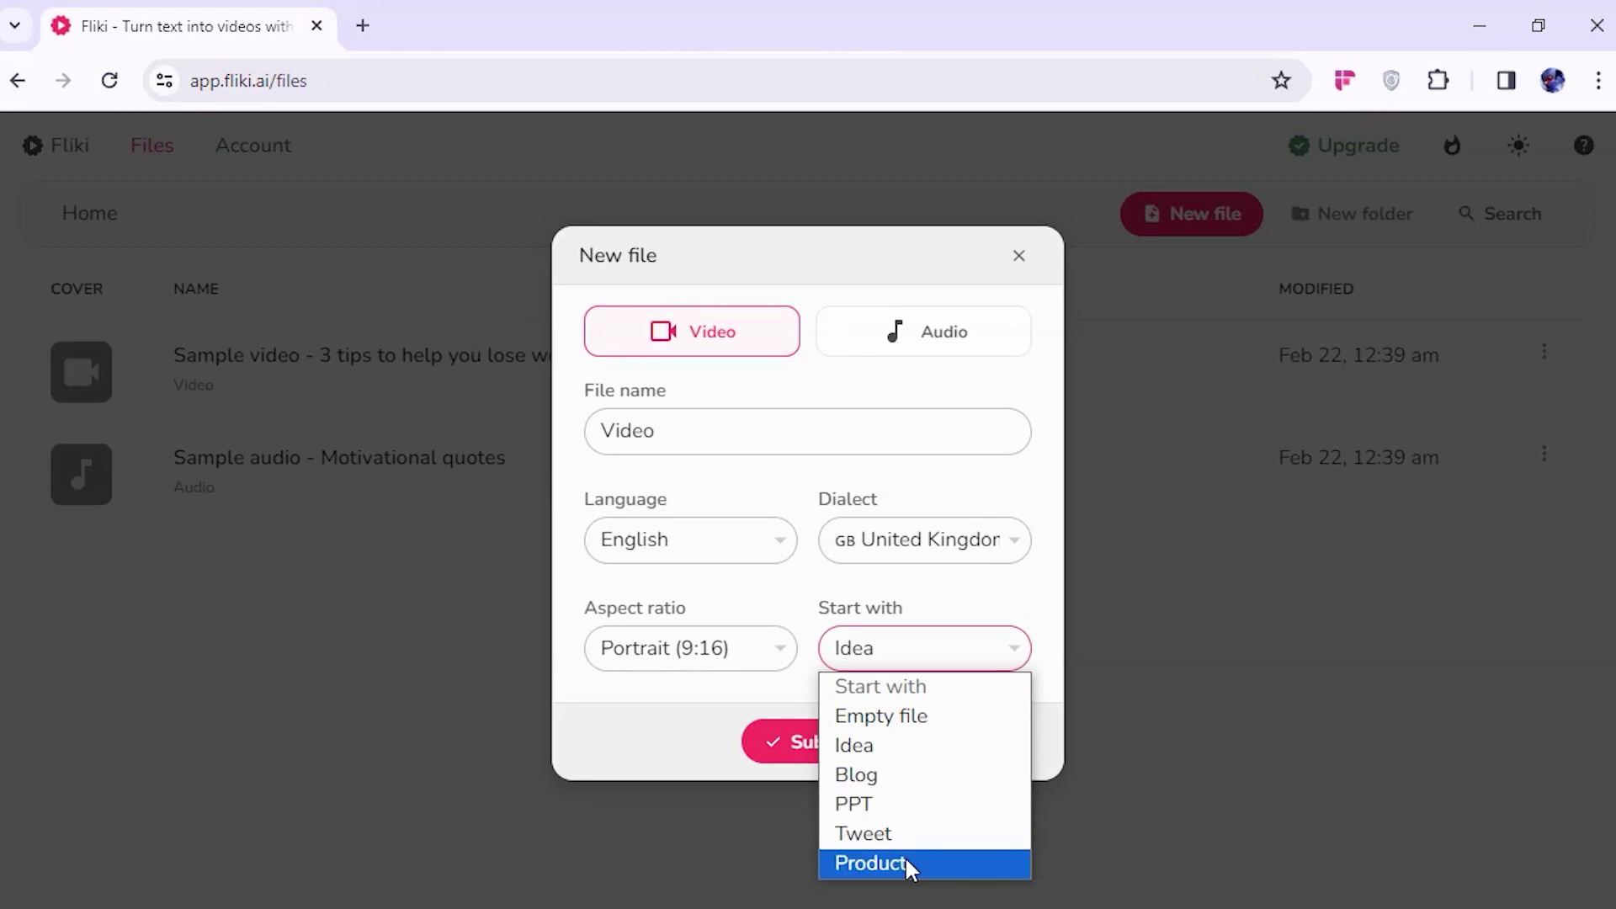
click(899, 747)
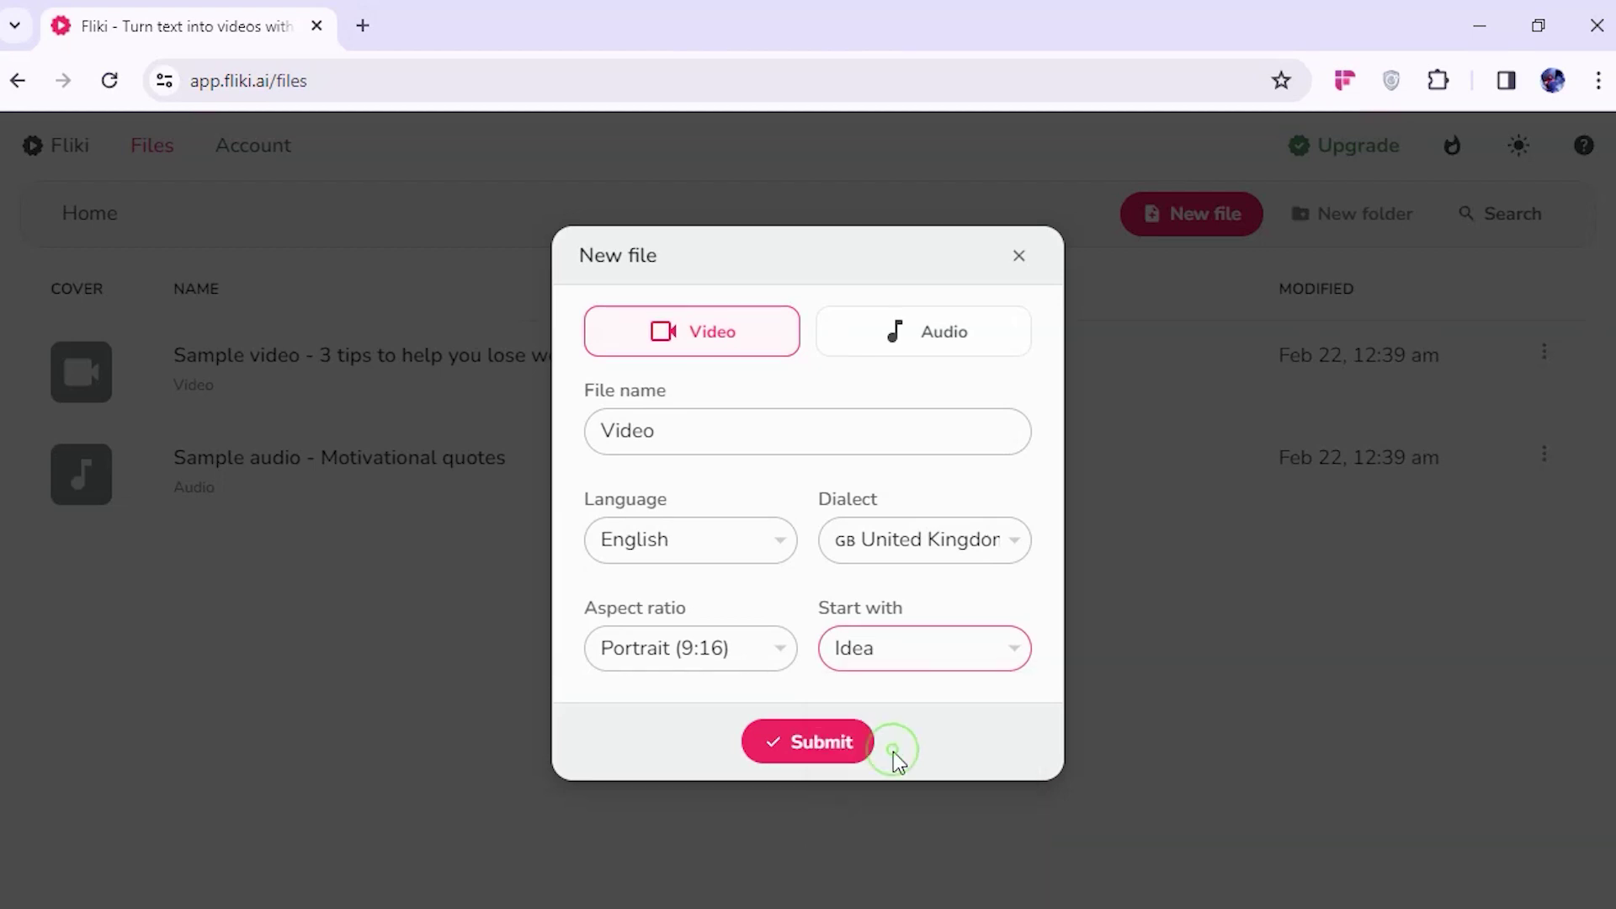
click(824, 746)
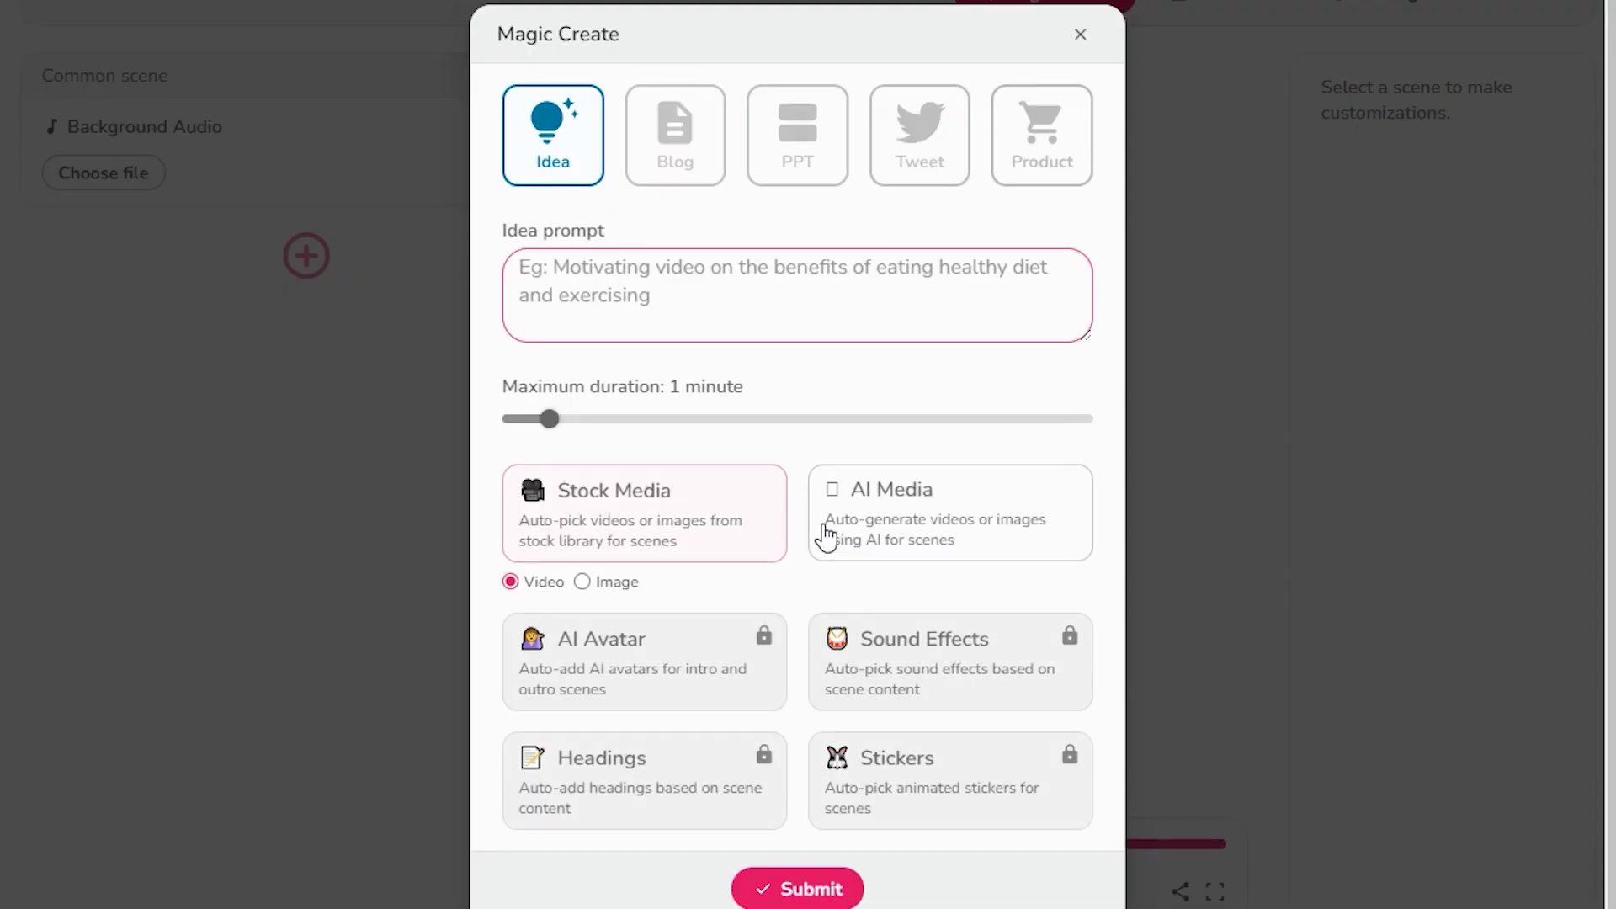
Generate a 1-minute stock-video project from the idea 'Fast Food resturent'
mouse_move(563, 418)
mouse_down()
mouse_move(776, 419)
mouse_move(550, 419)
mouse_up()
click(678, 287)
text(Fast Food Res)
key(BackSpace)
key(BackSpace)
key(BackSpace)
text(restur)
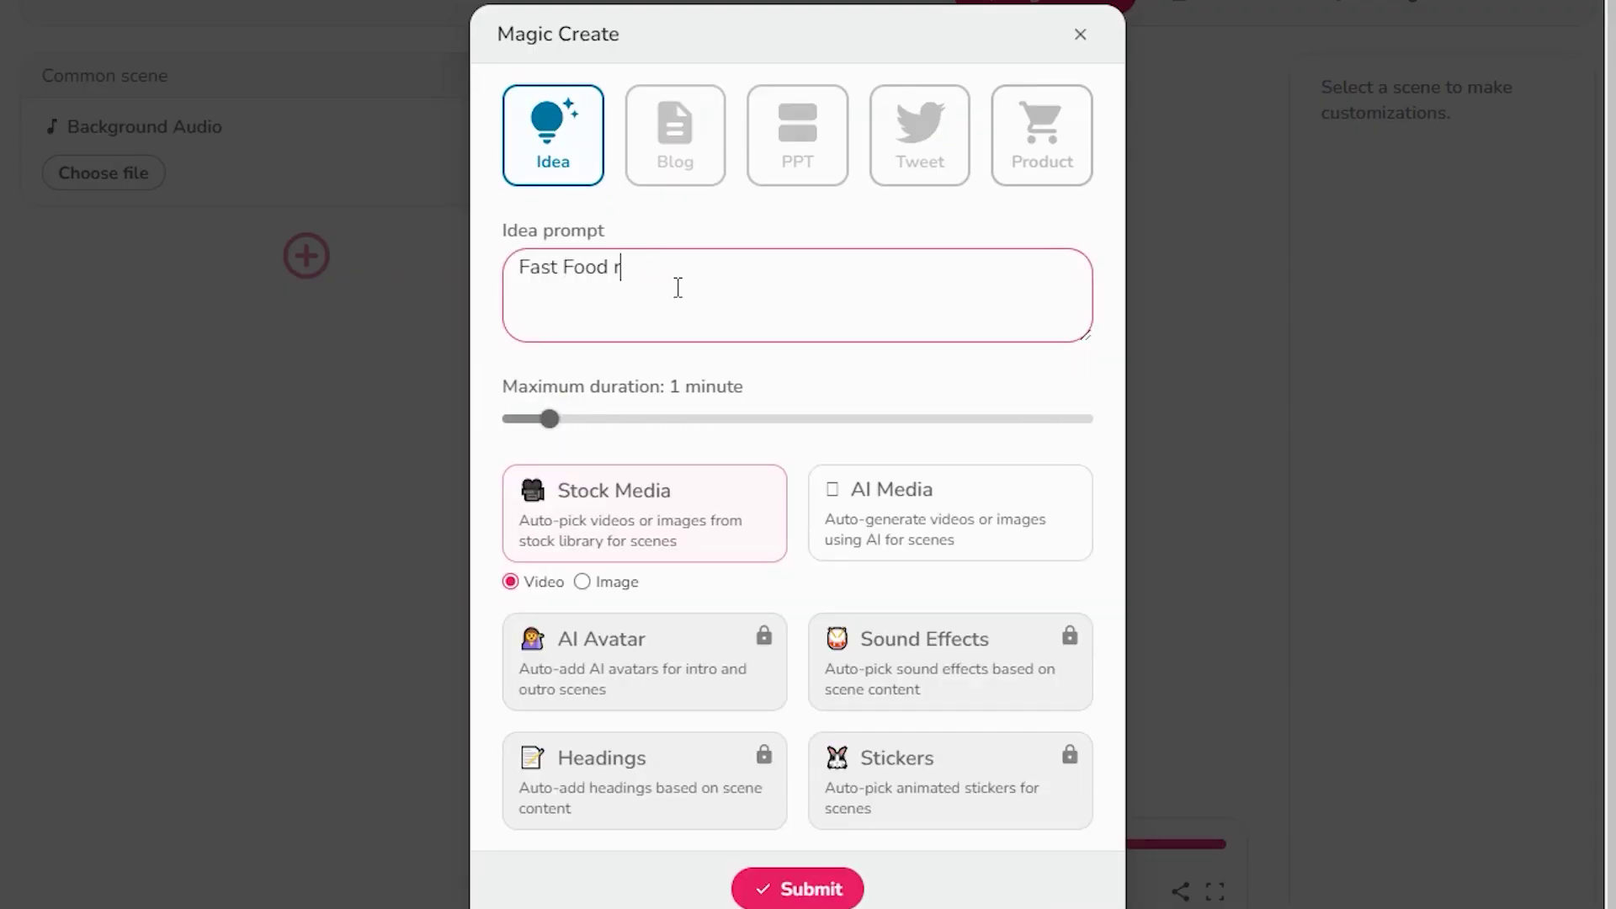
text(ent)
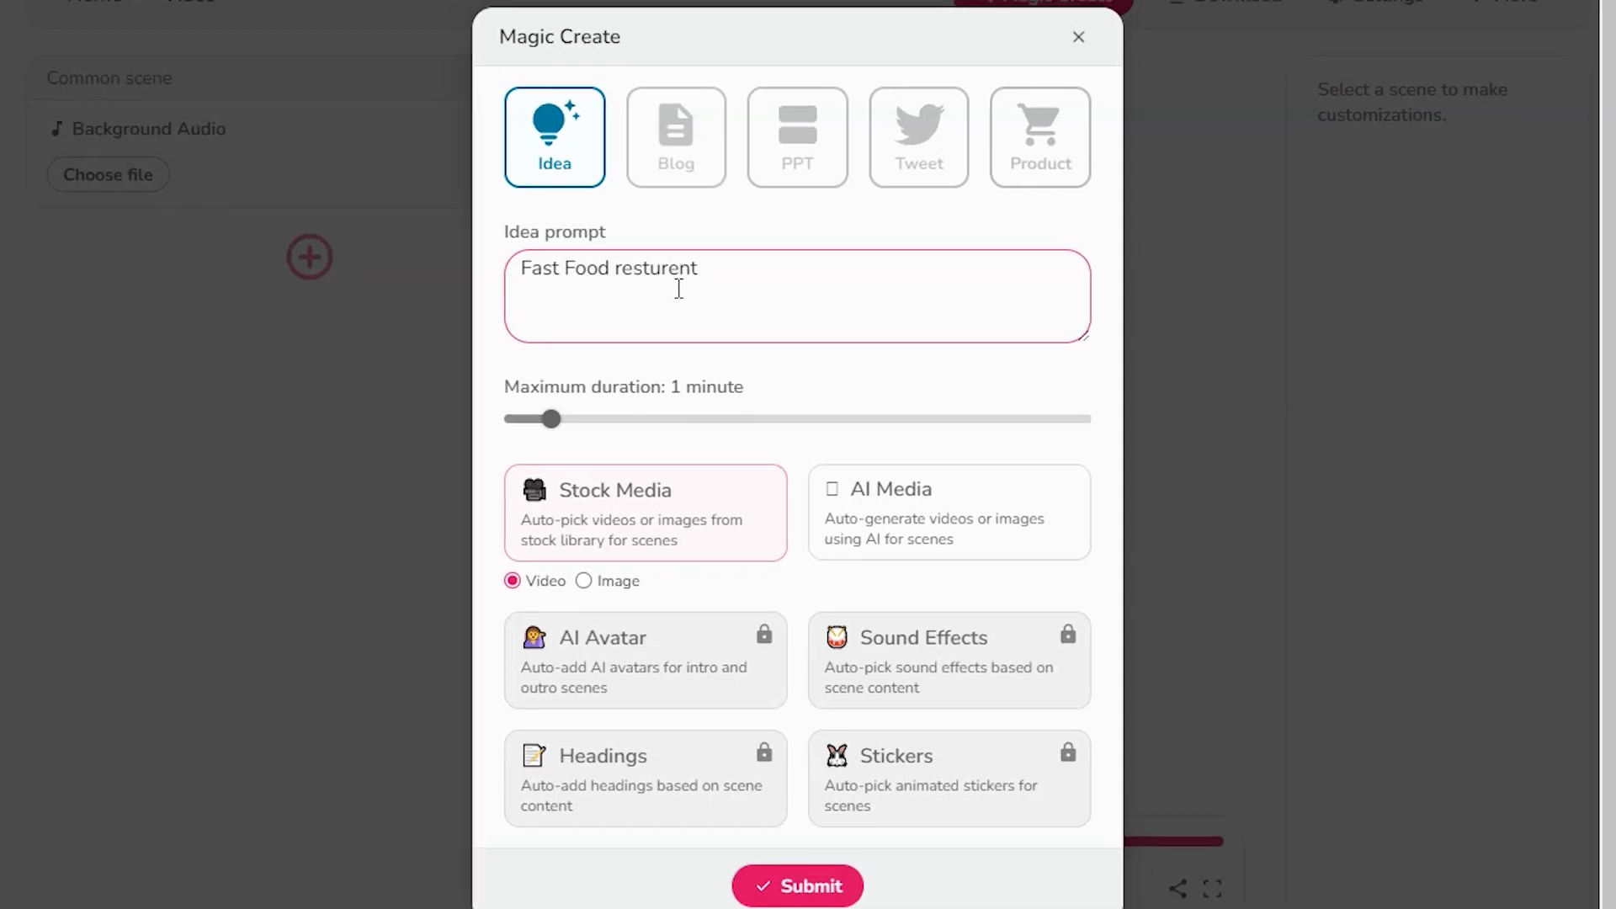
click(834, 891)
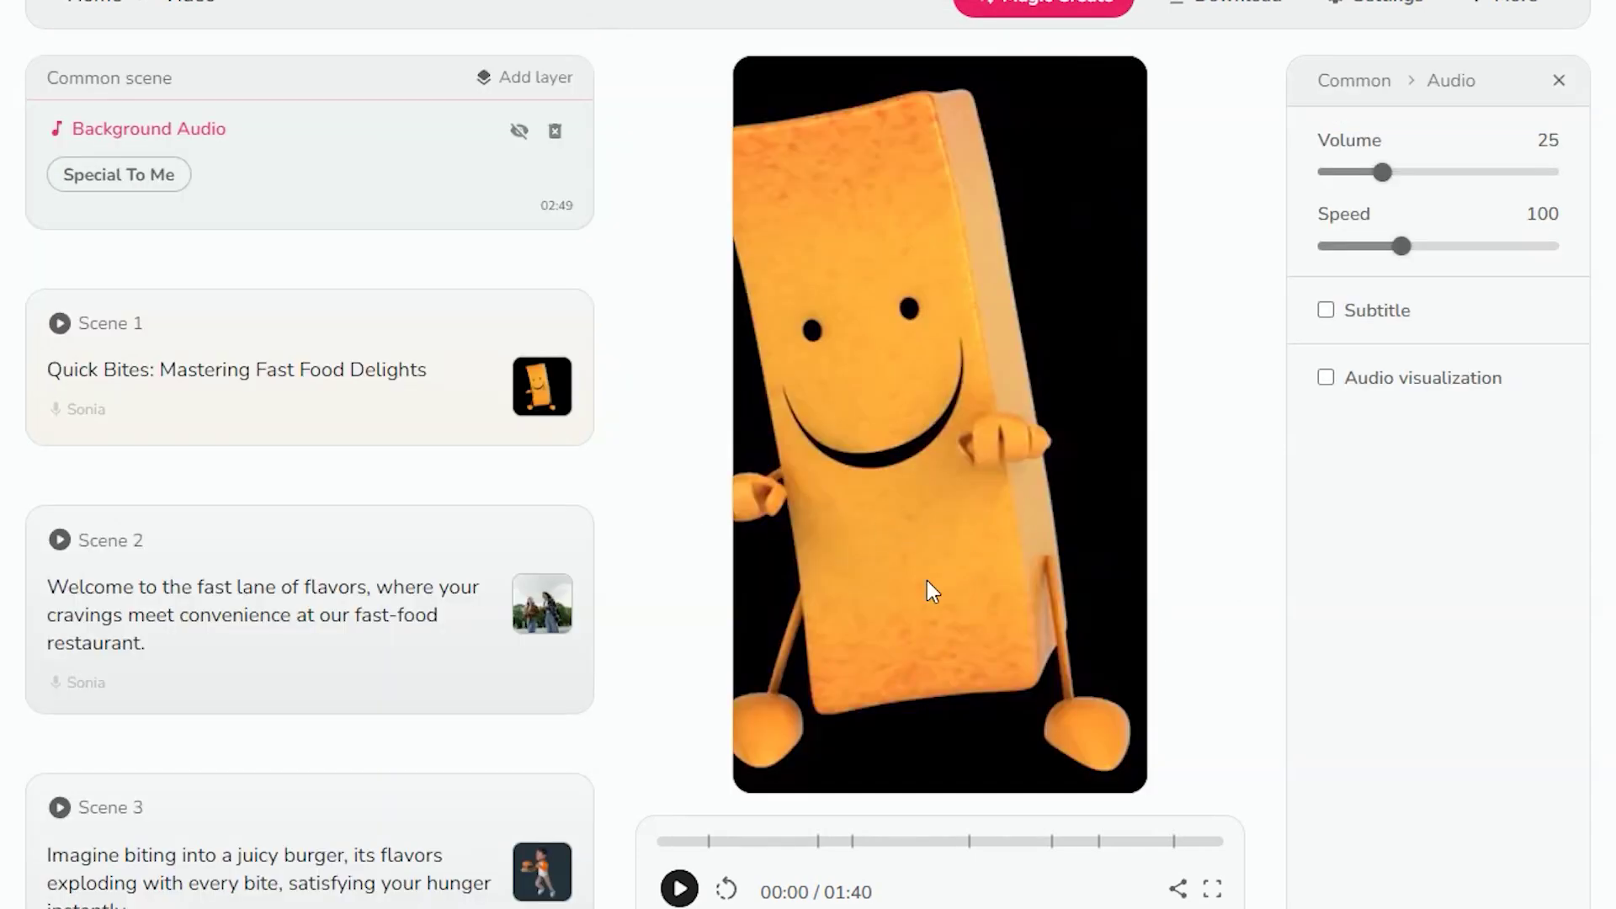
scroll(253, 505, down, 3)
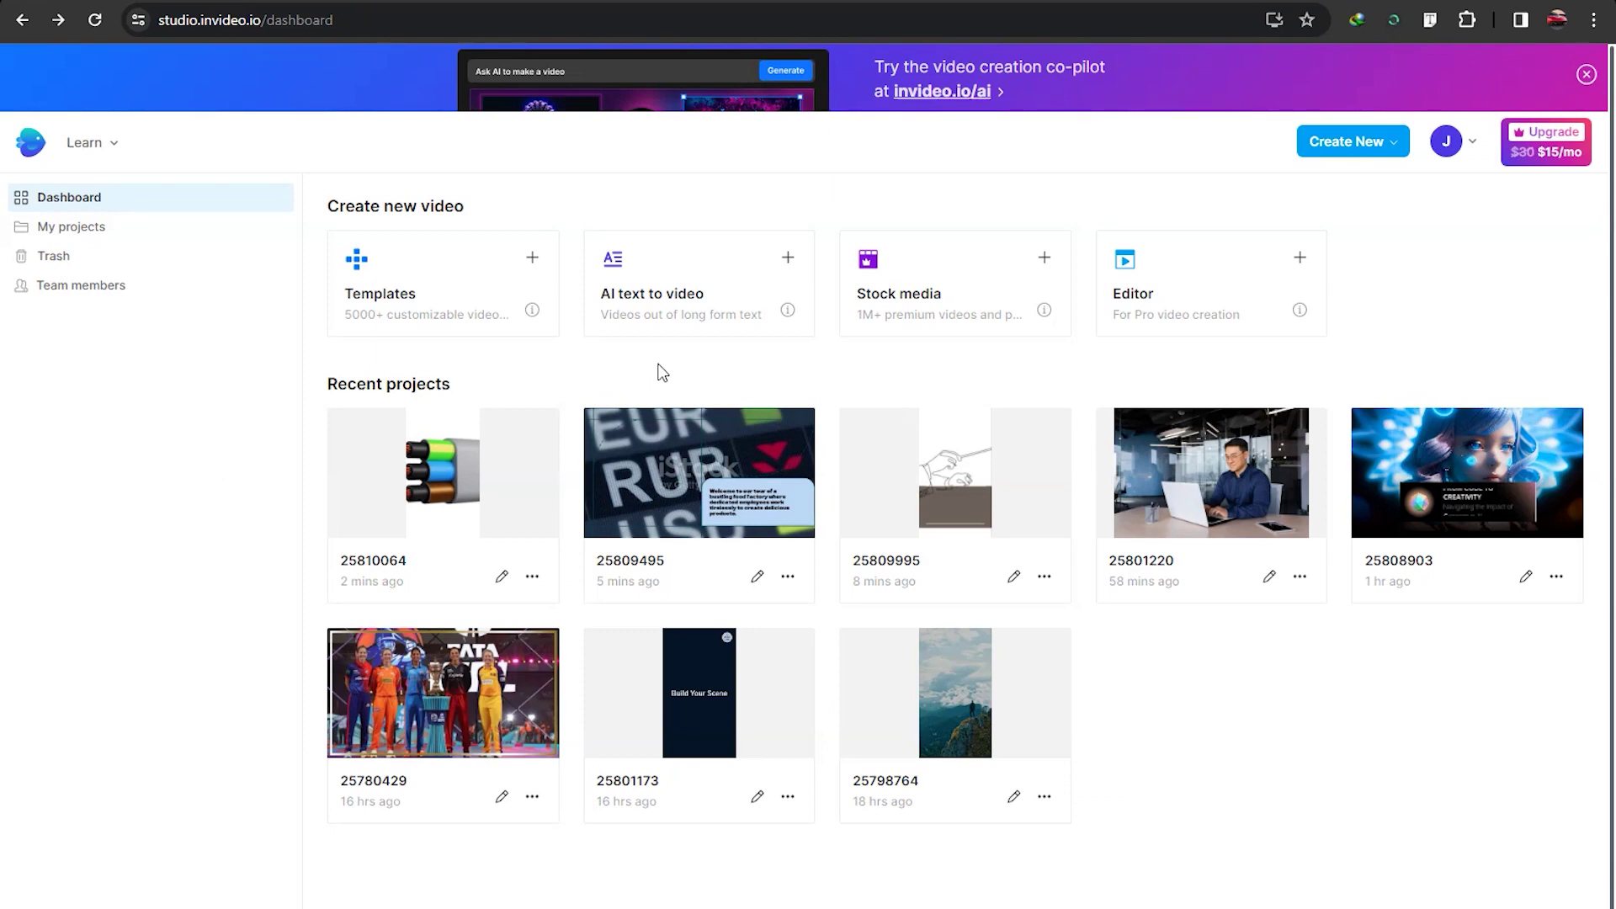
click(690, 312)
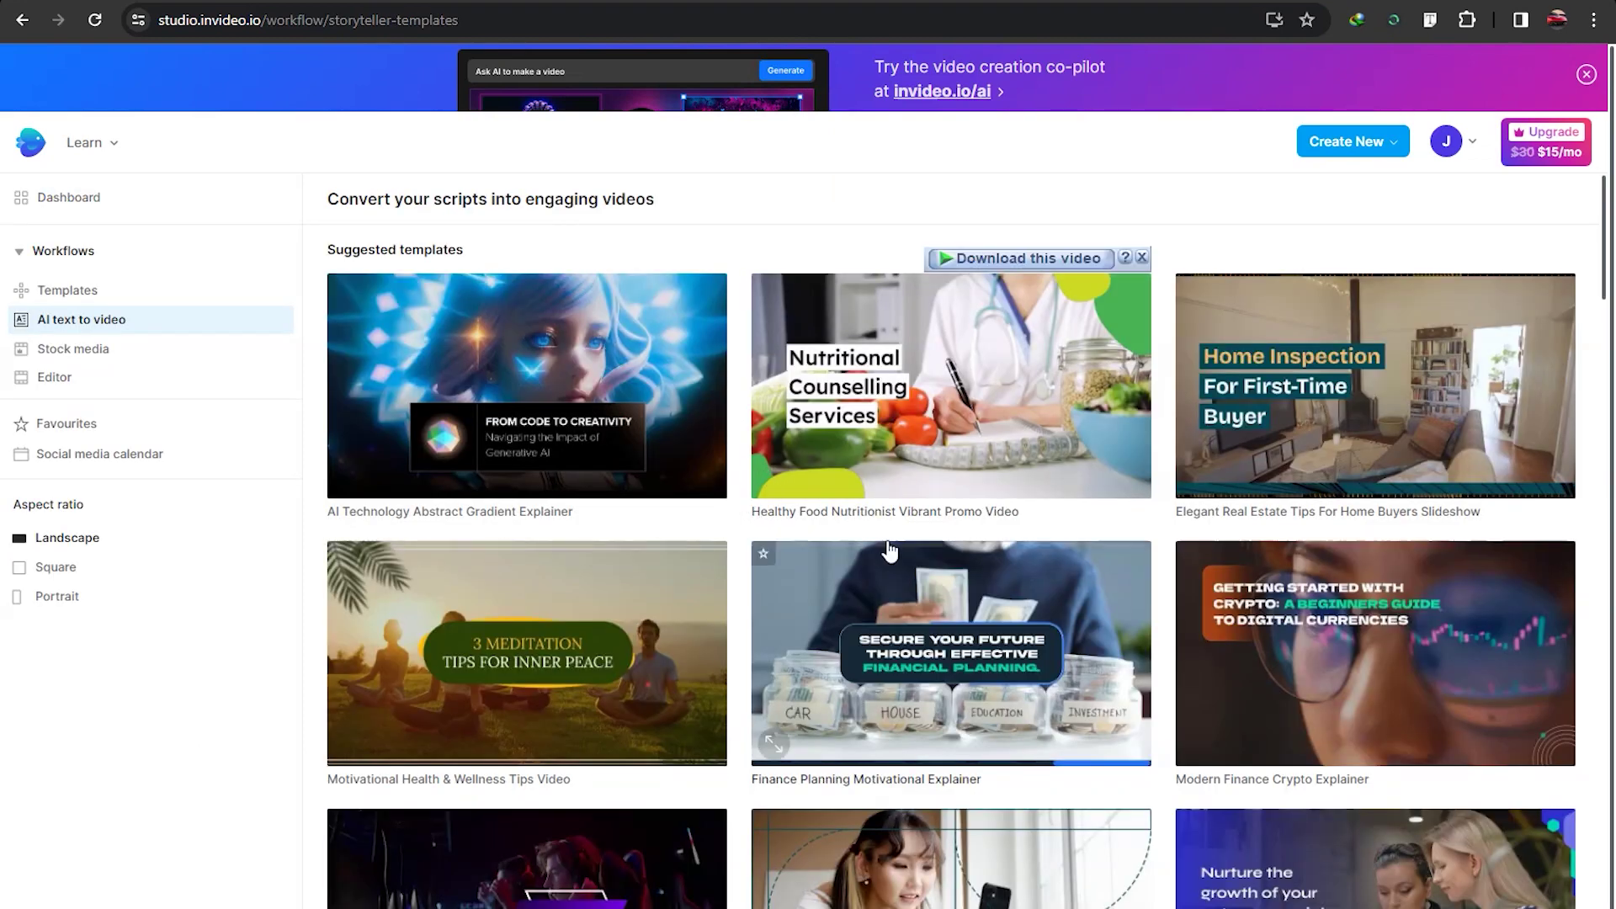
Start a Portrait 9:16 project from the Futuristic Technology Facts template
scroll(890, 552, down, 12)
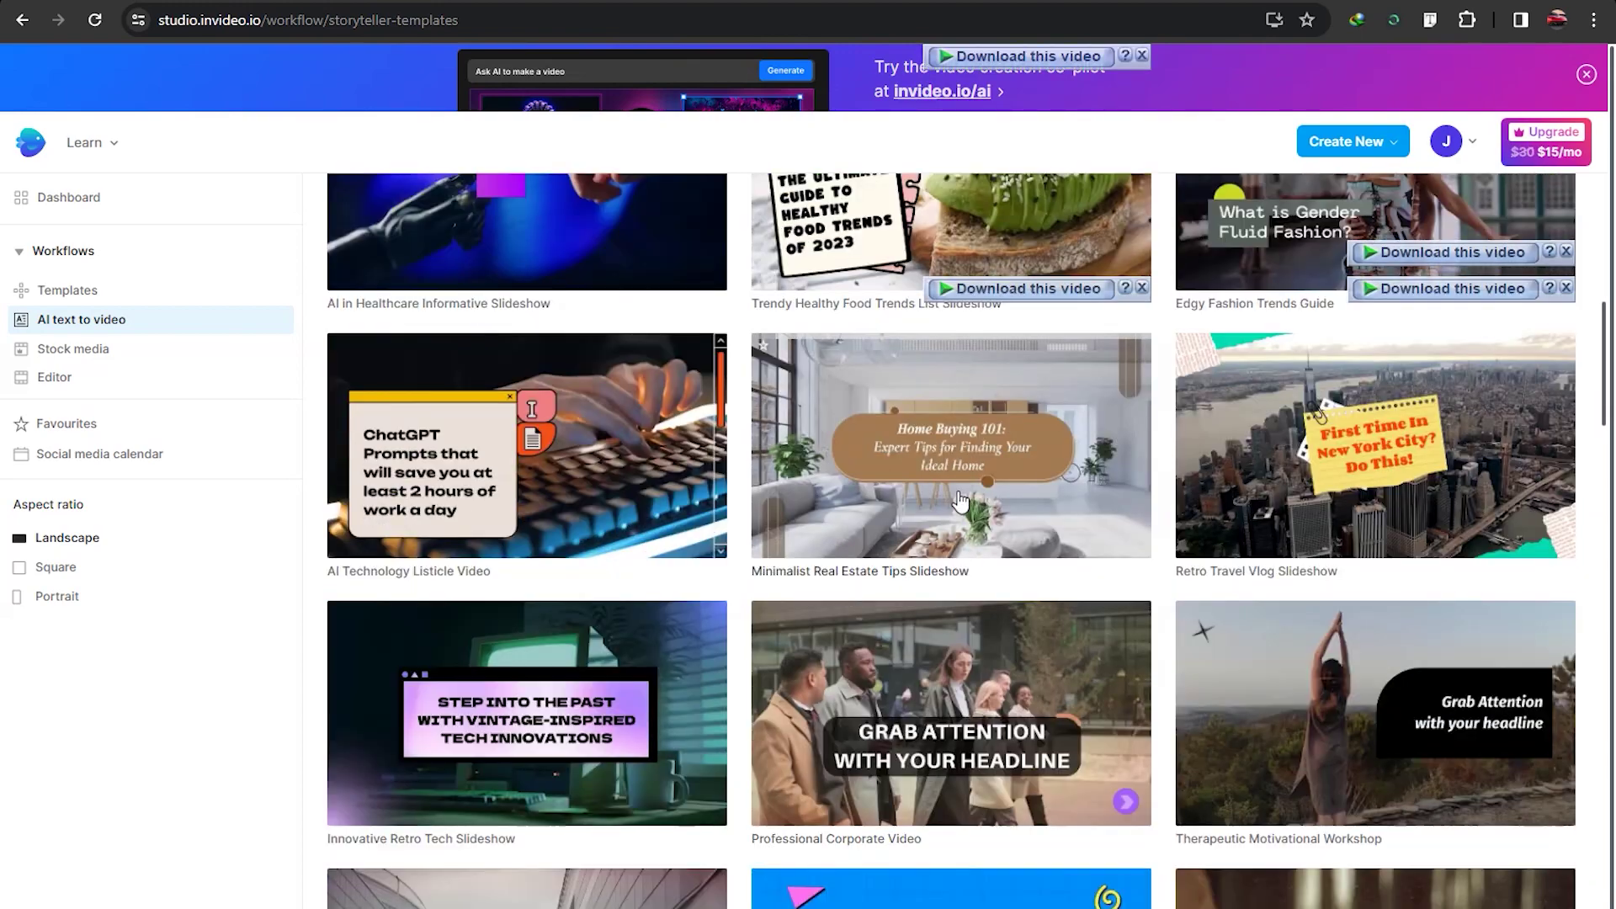
scroll(961, 502, down, 8)
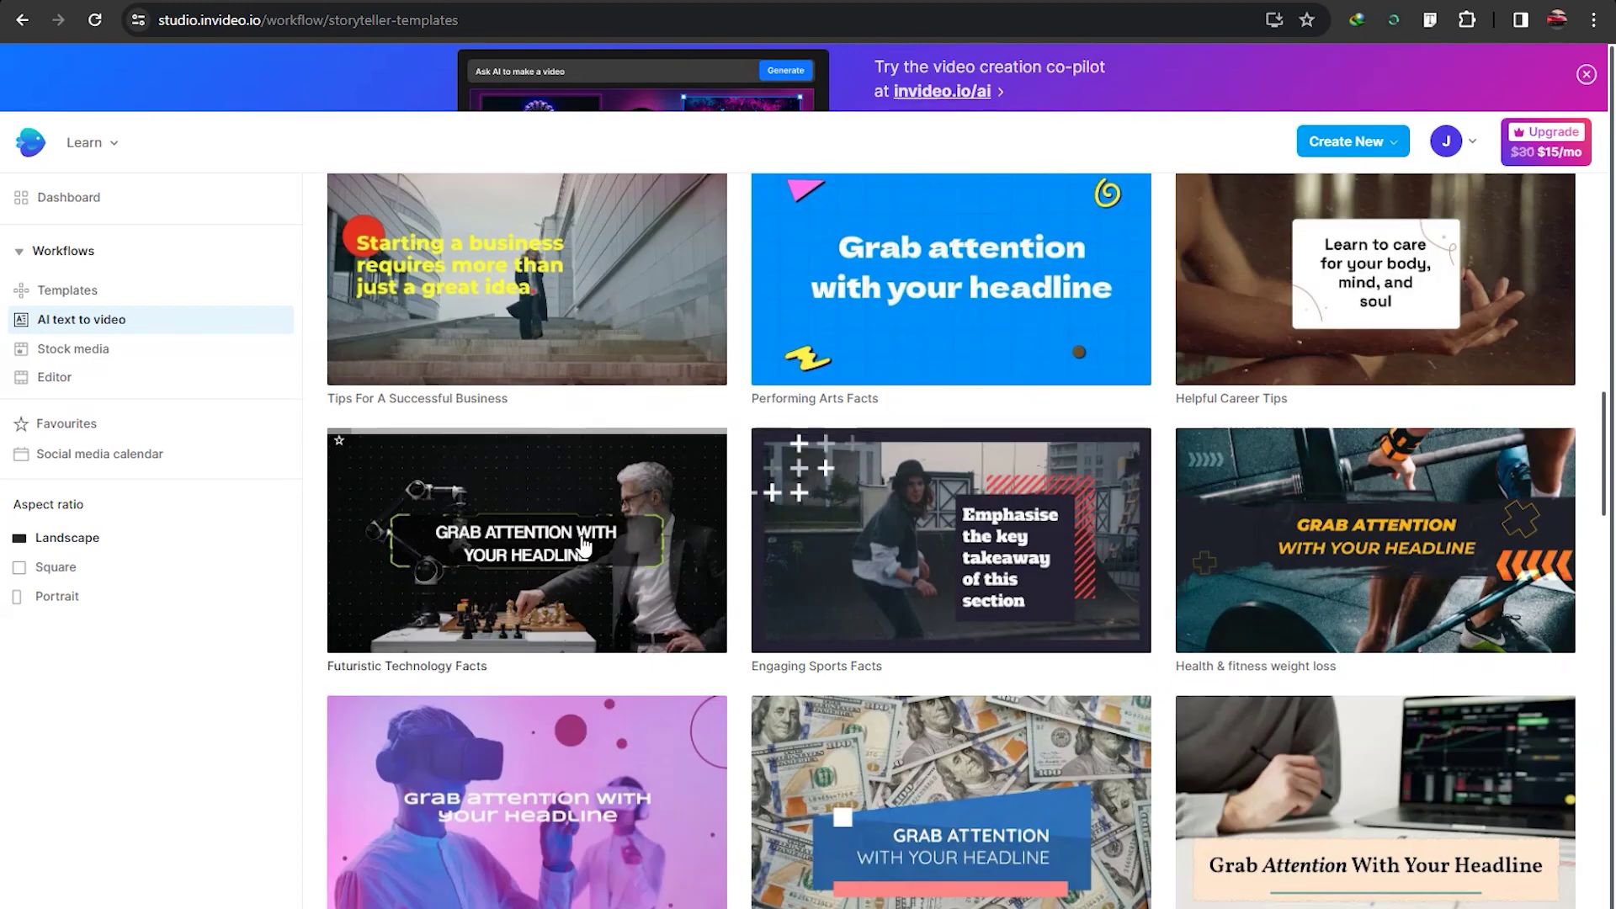
click(585, 545)
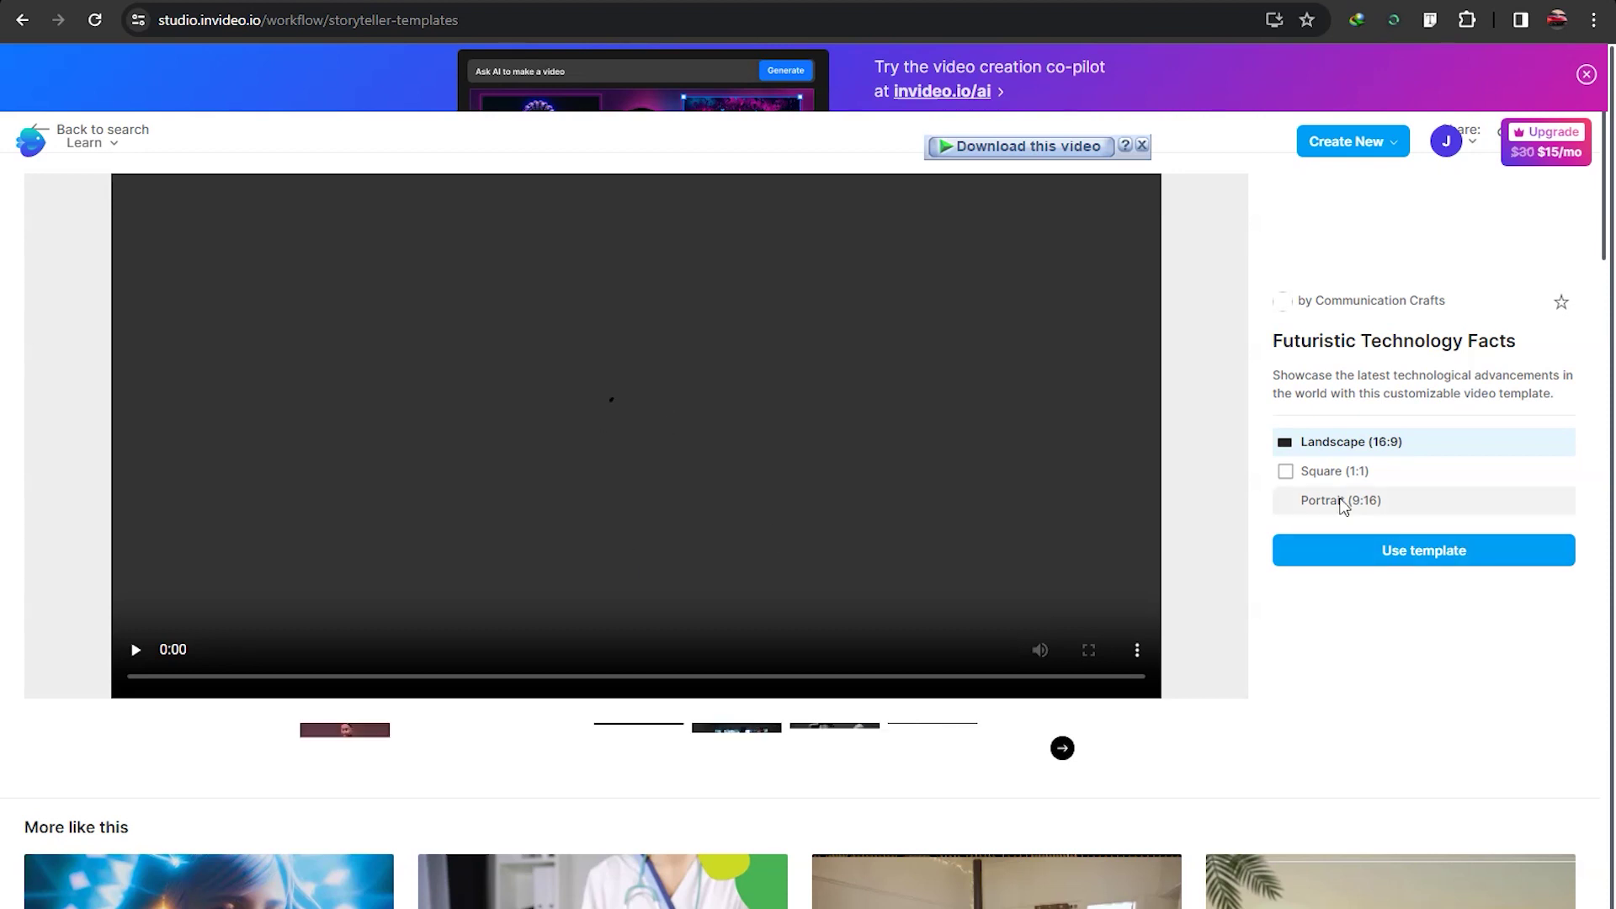
click(1343, 502)
click(1385, 554)
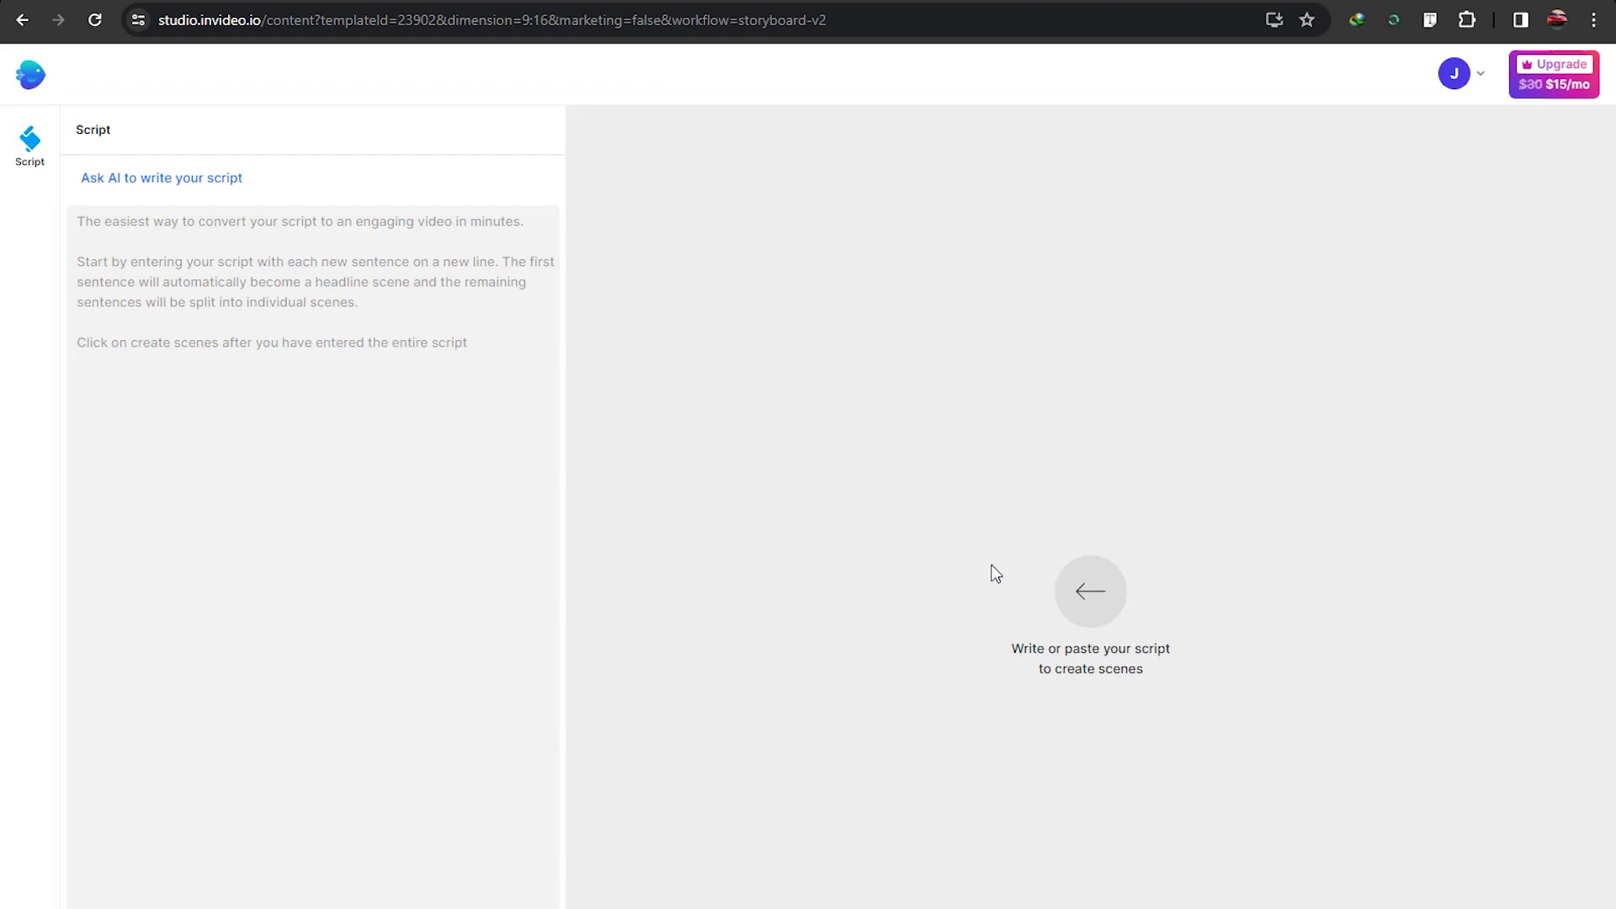
Clear the existing prompt and generate a script from 'Fast food Factory'
click(210, 270)
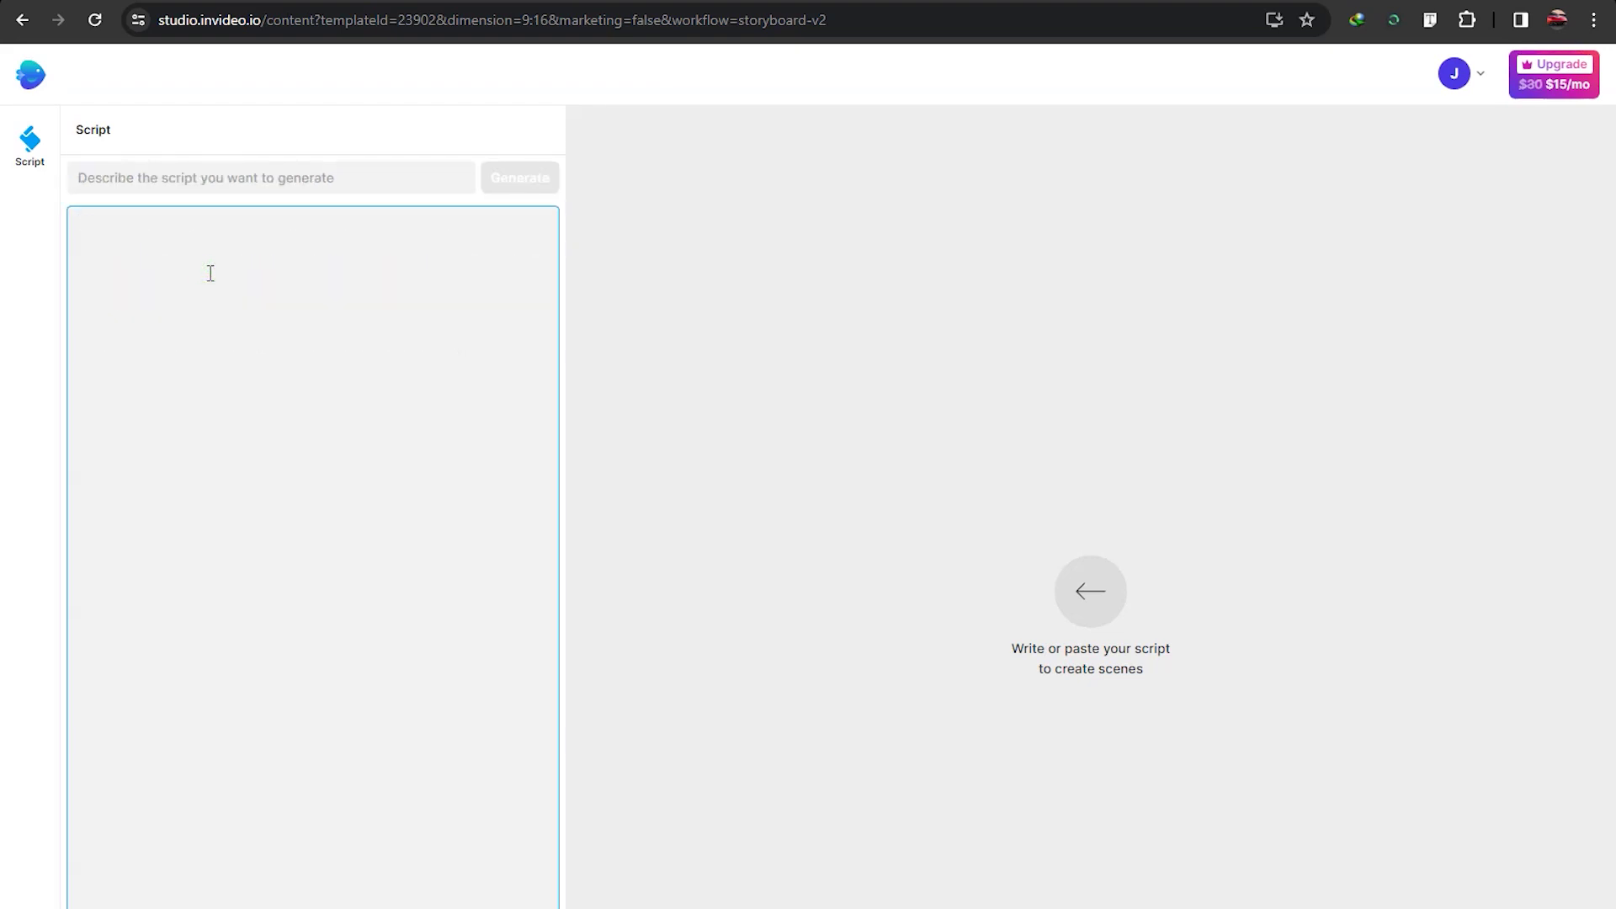
key(ctrl+v)
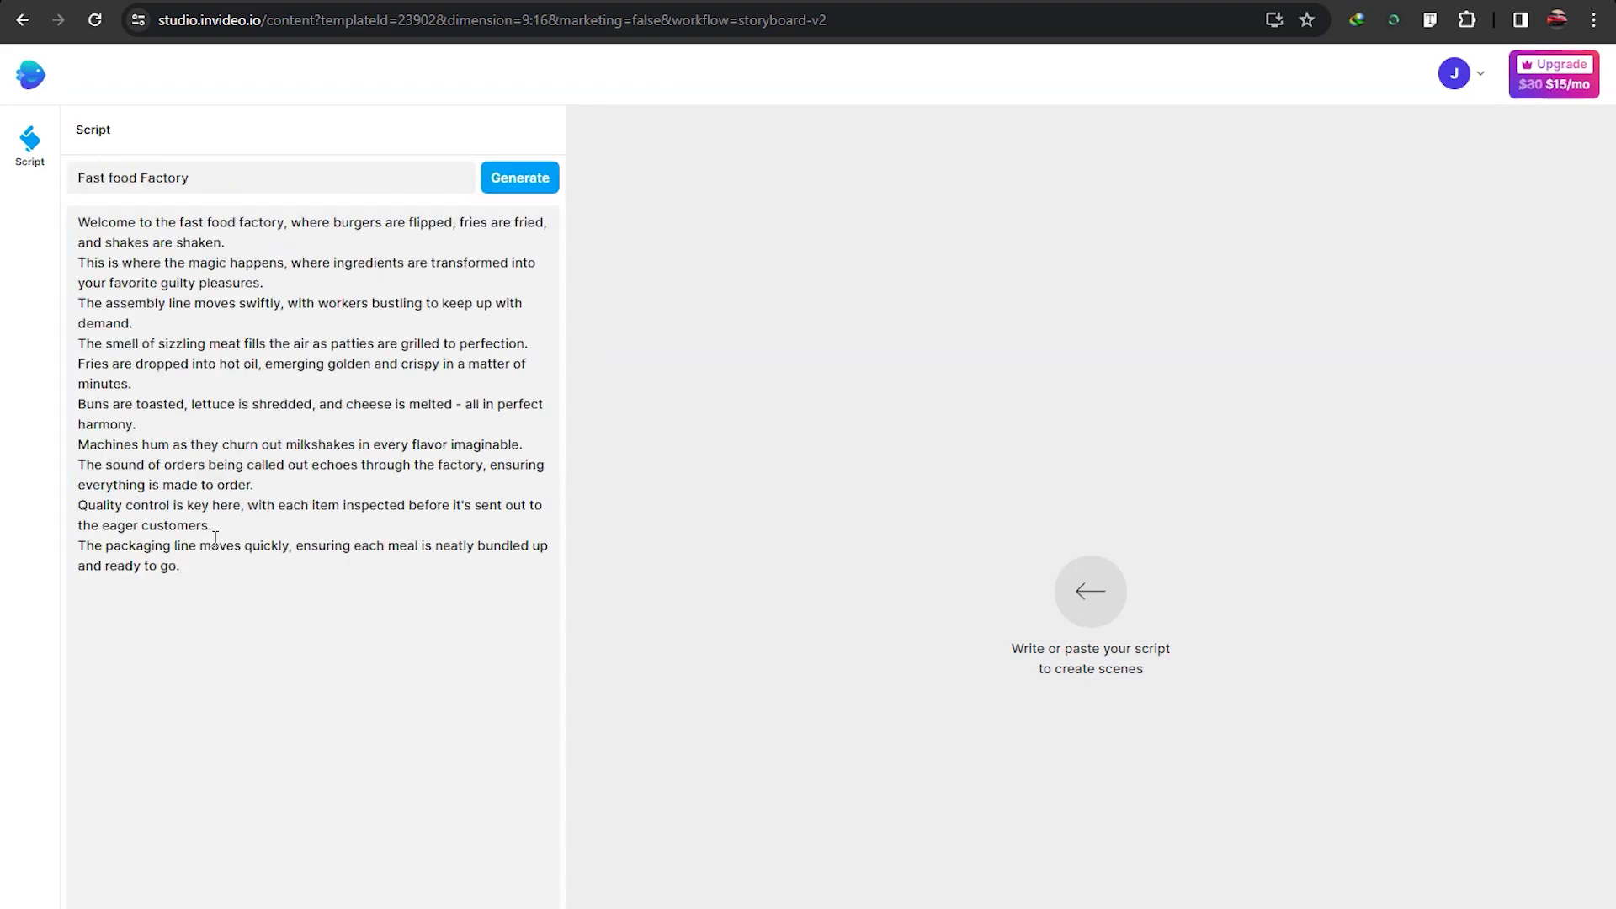
key(ctrl+a)
key(Delete)
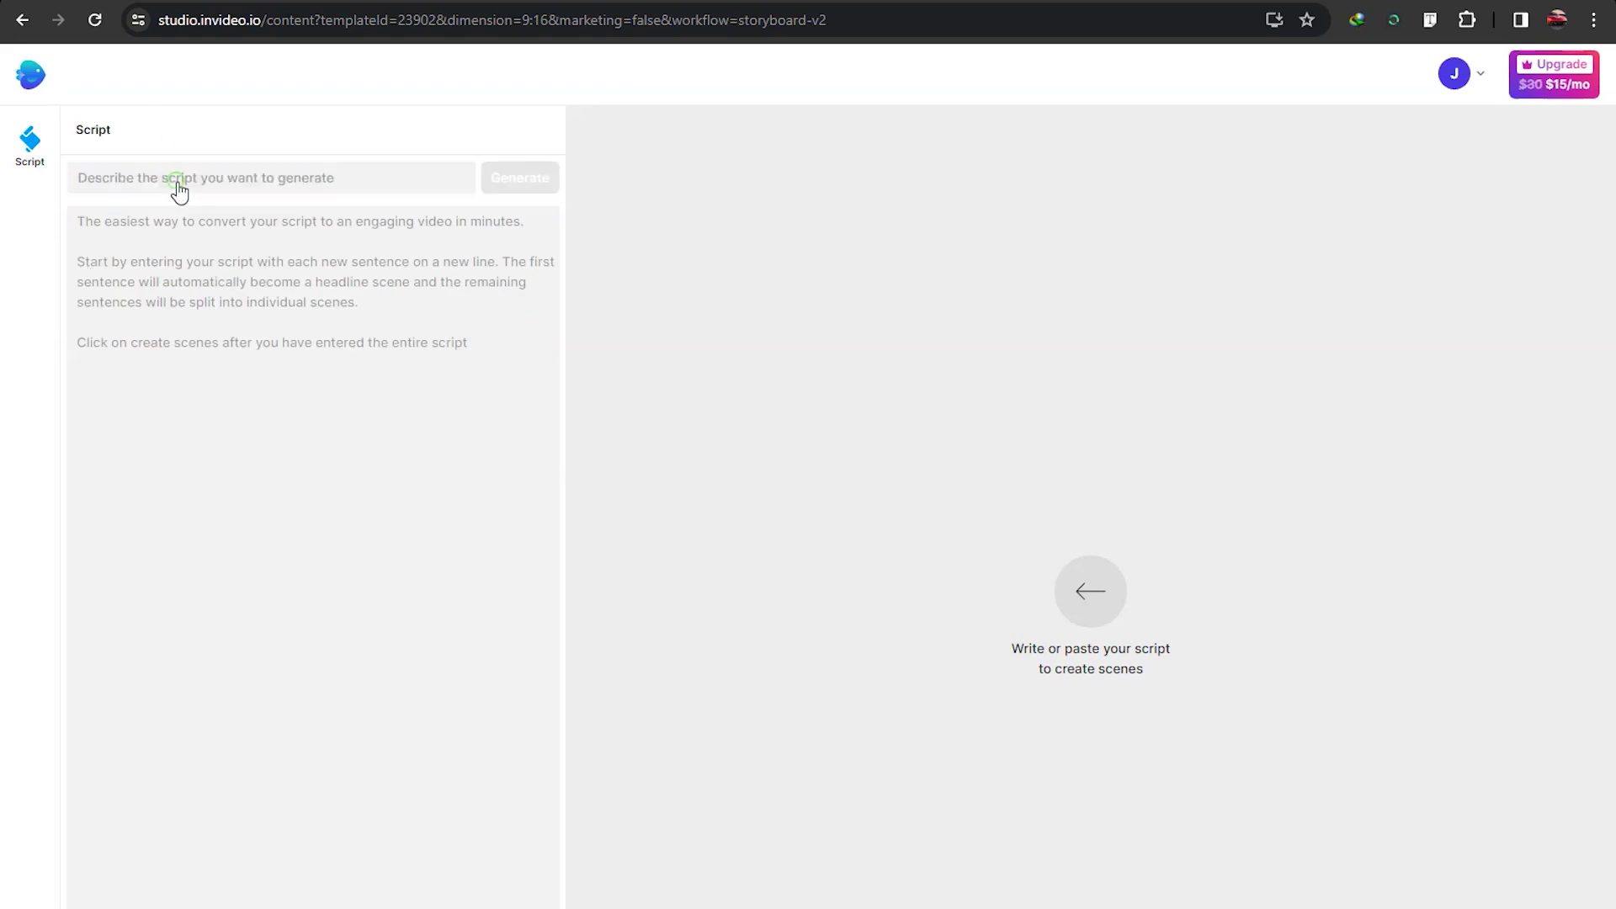
click(180, 180)
text(Fast)
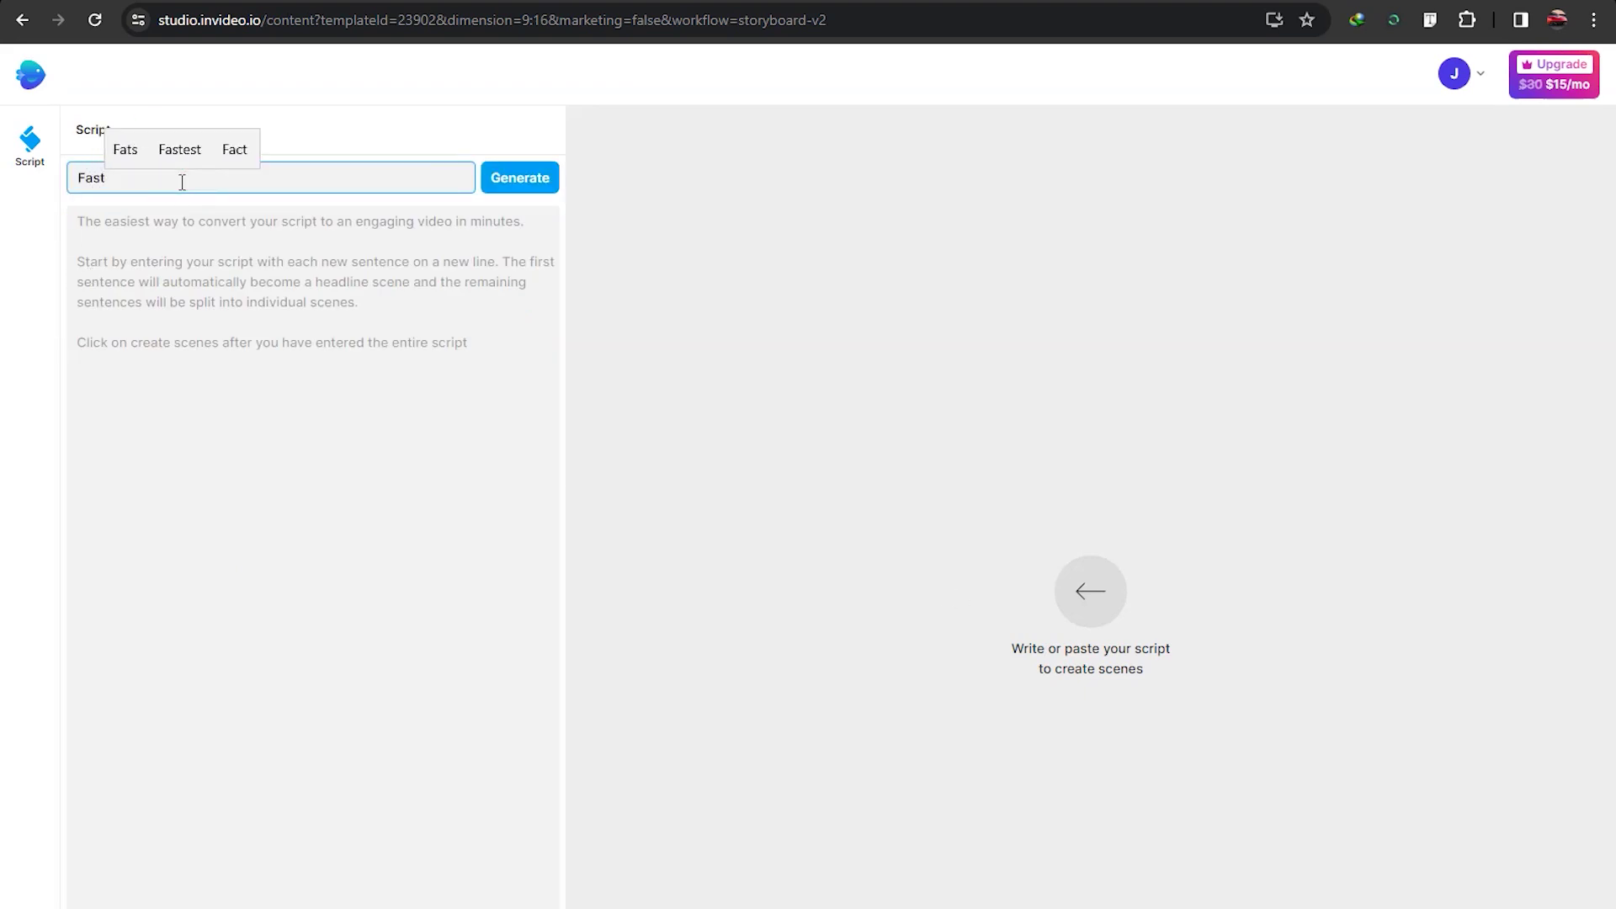
text( food Factory)
key(Return)
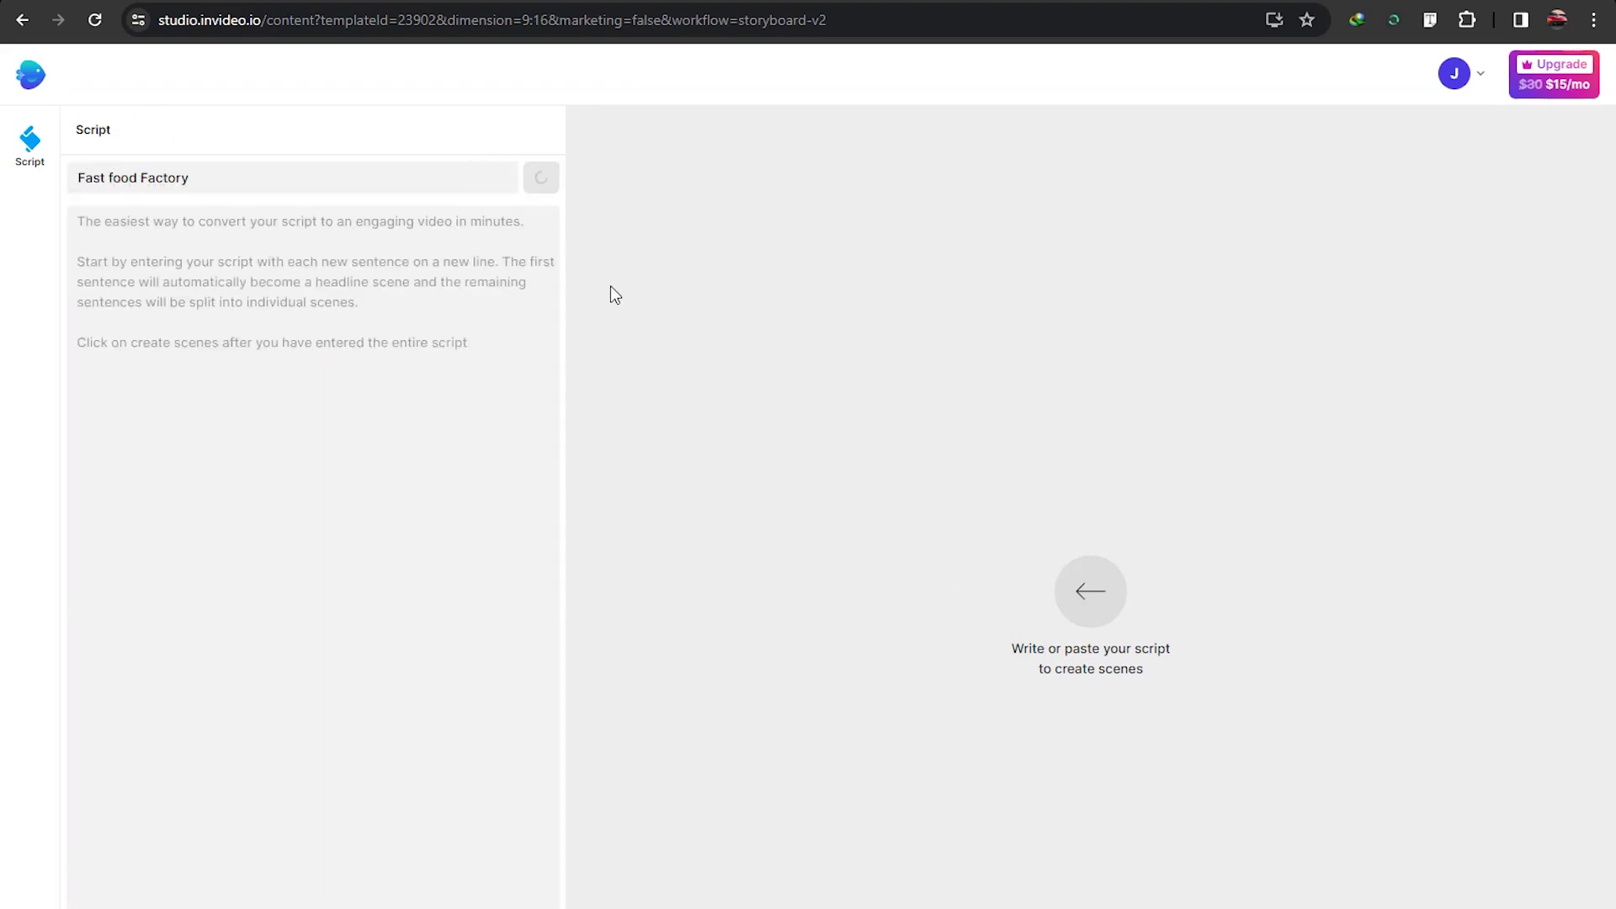
Allow iStock and Premium media and turn the script into scenes
scroll(270, 750, down, 3)
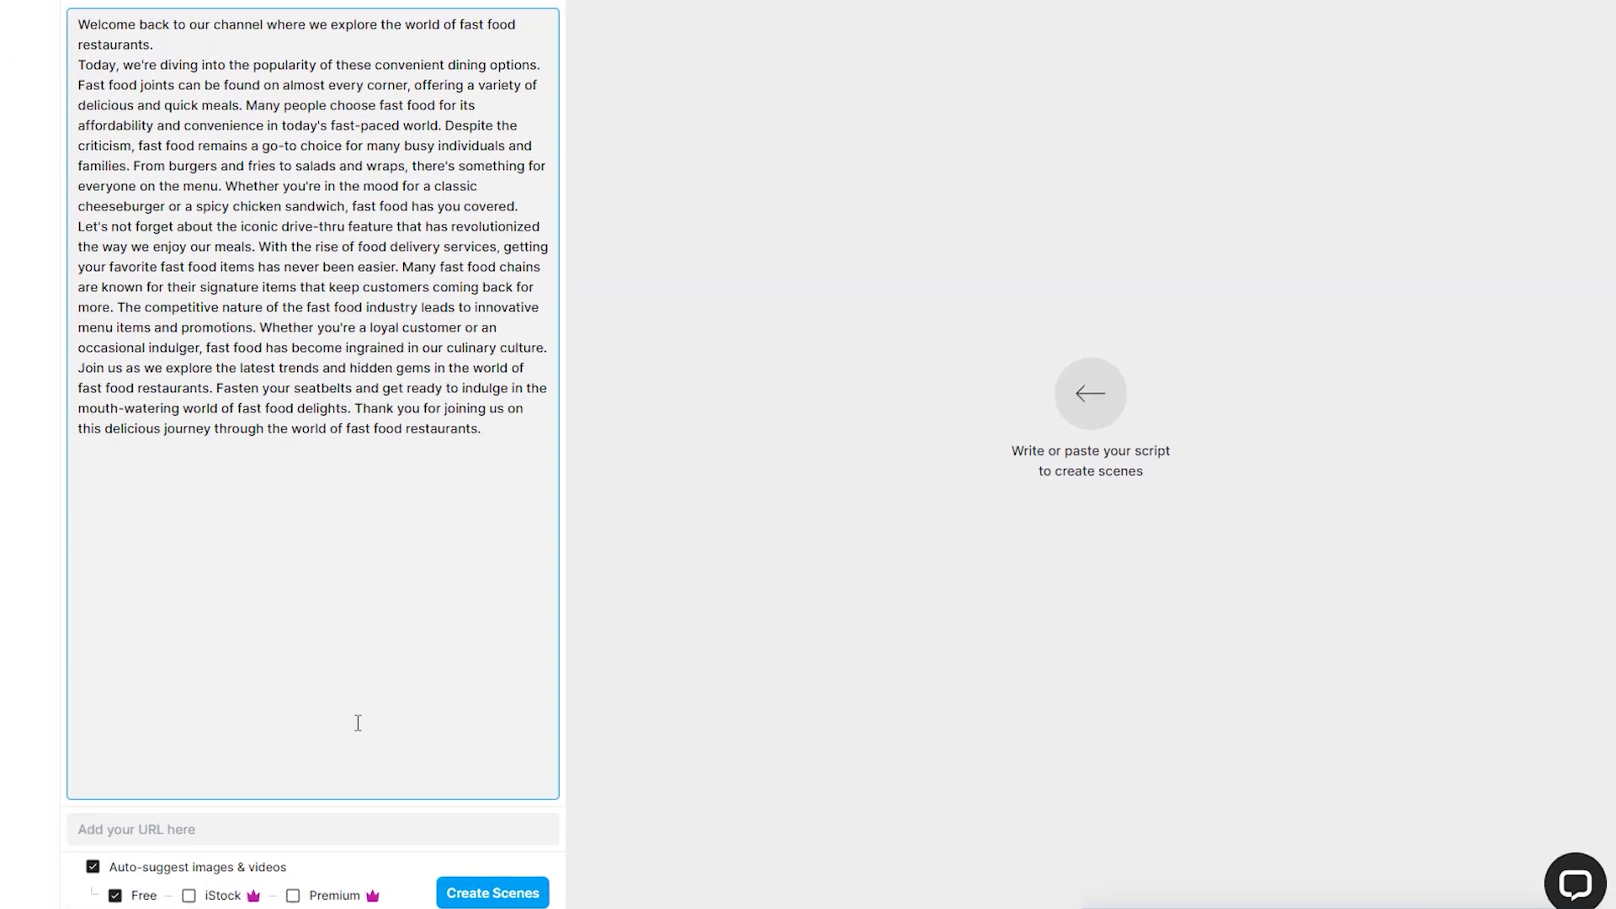
click(189, 896)
click(293, 896)
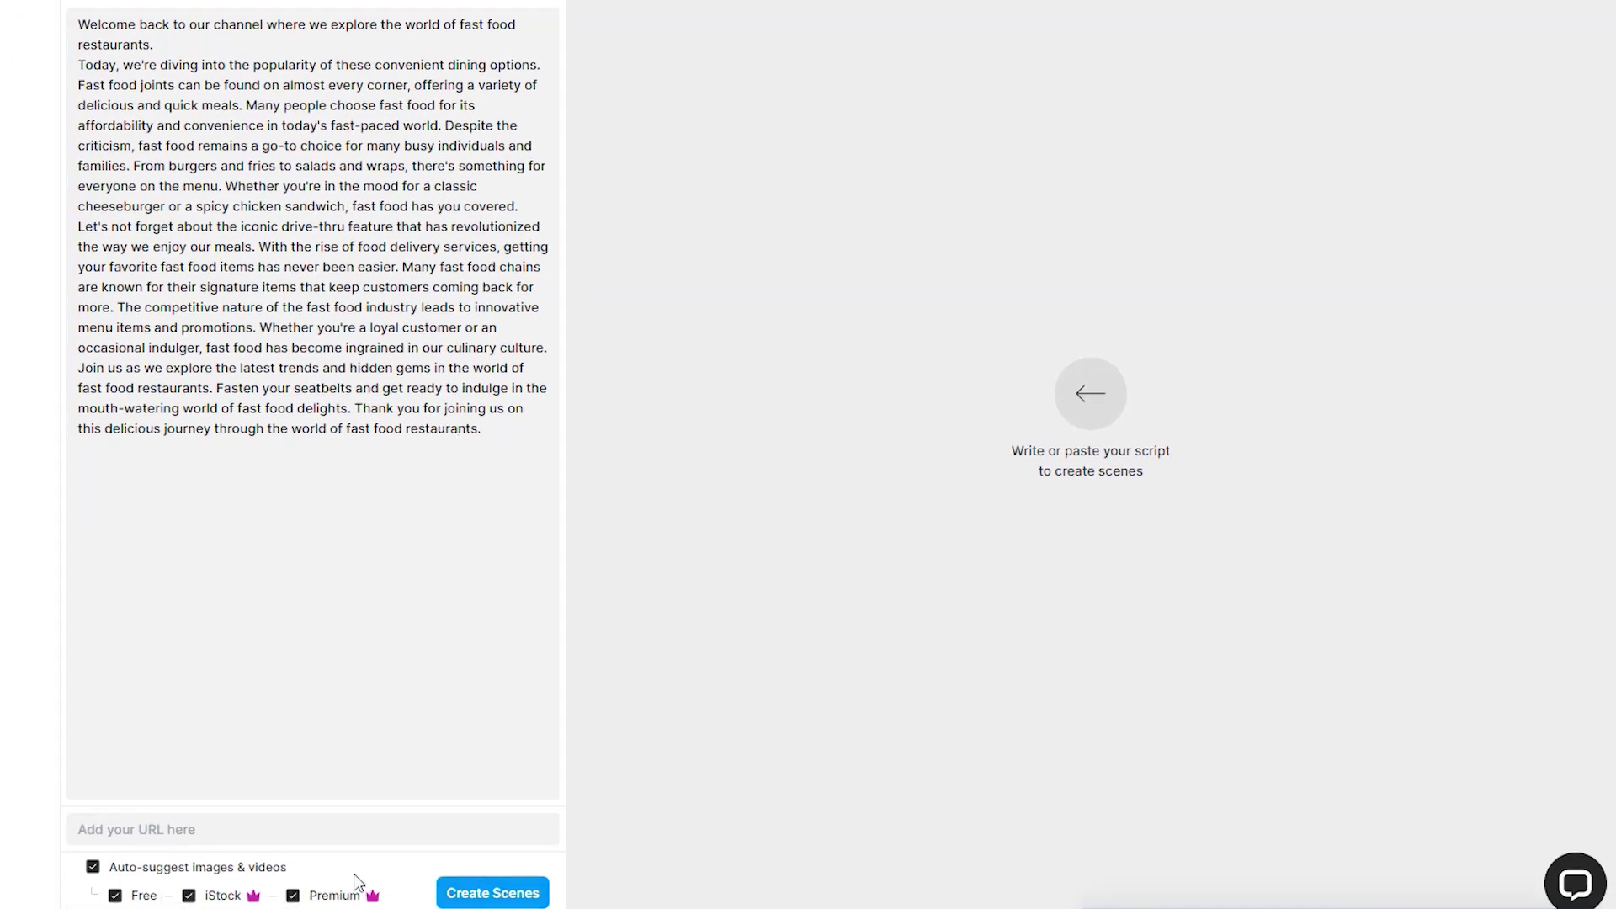
click(487, 897)
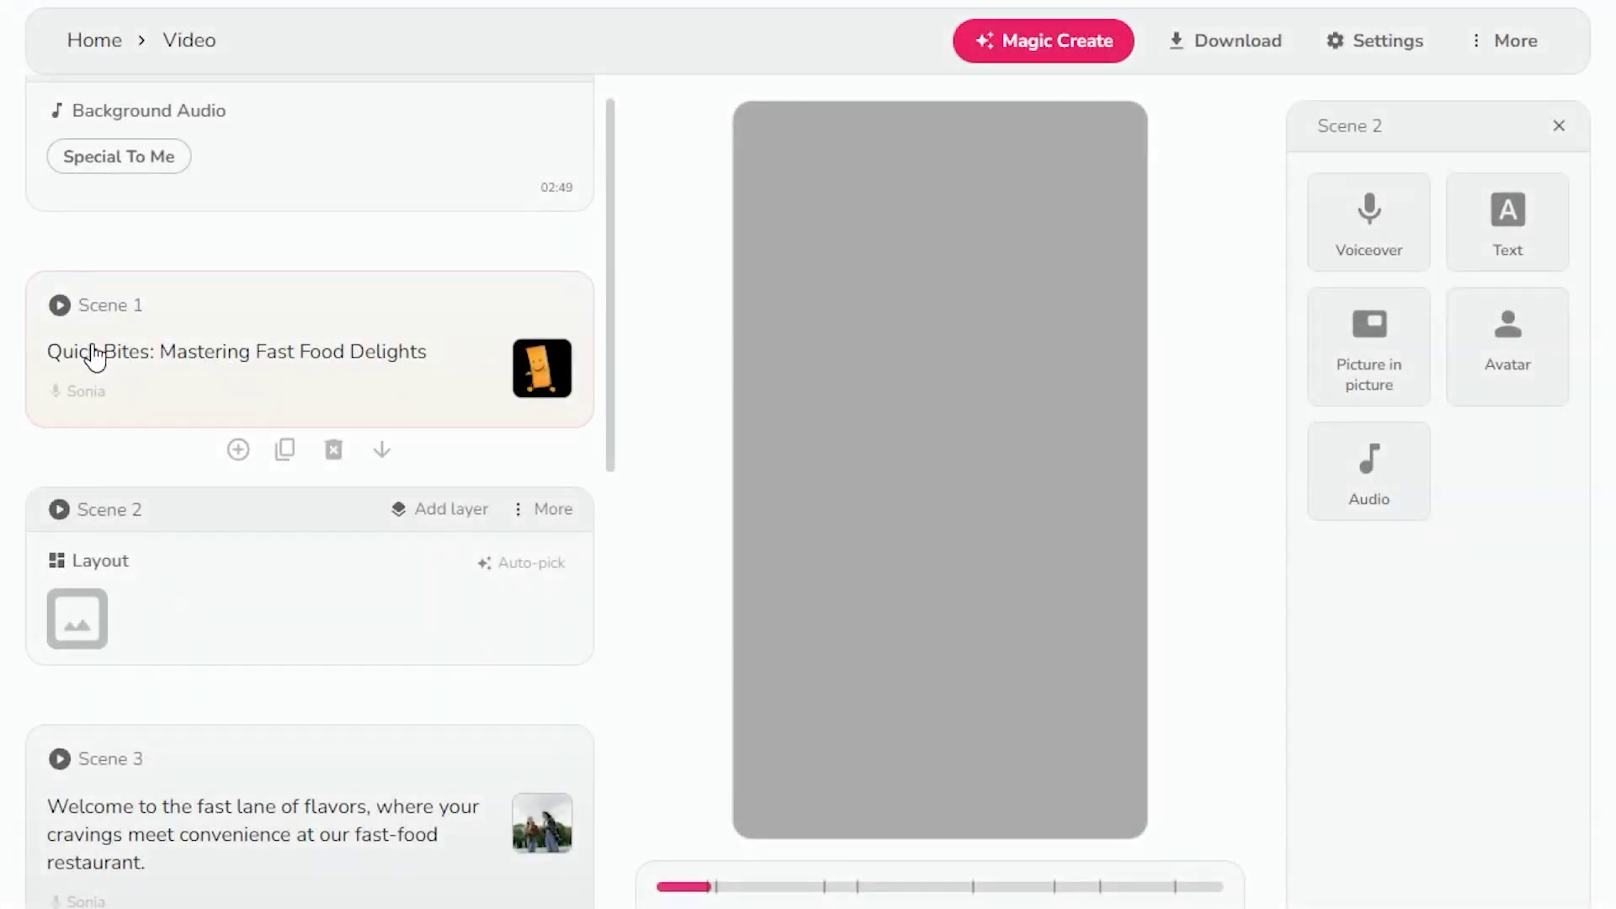
Open Scene 1 and show its voiceover volume, speed and subtitle settings
click(404, 372)
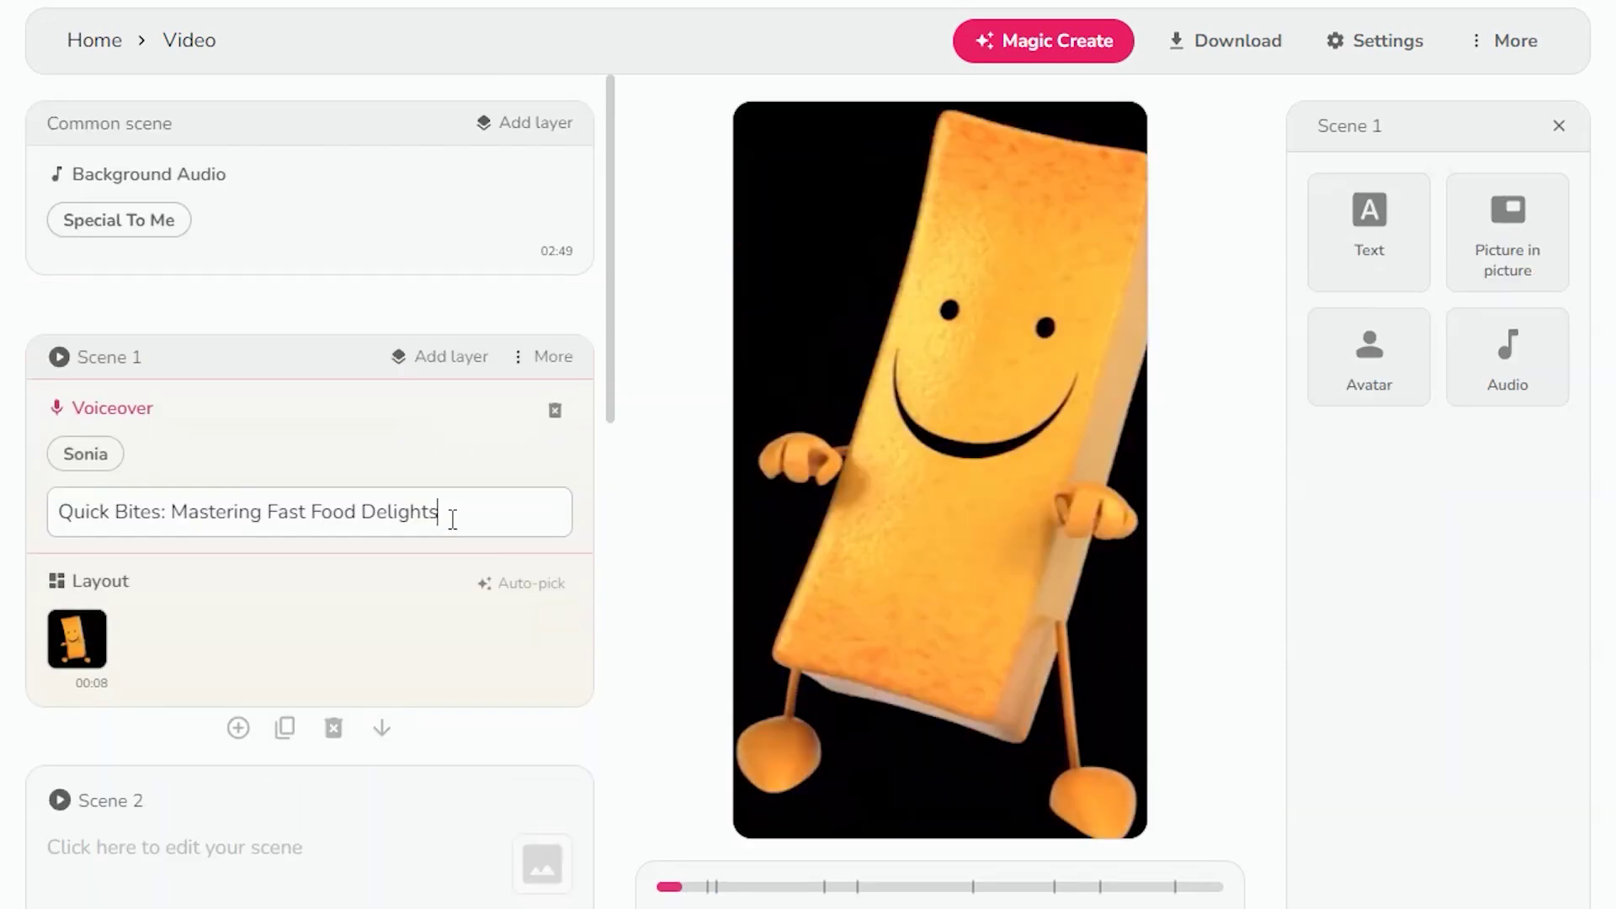
drag(448, 515, 282, 518)
click(475, 518)
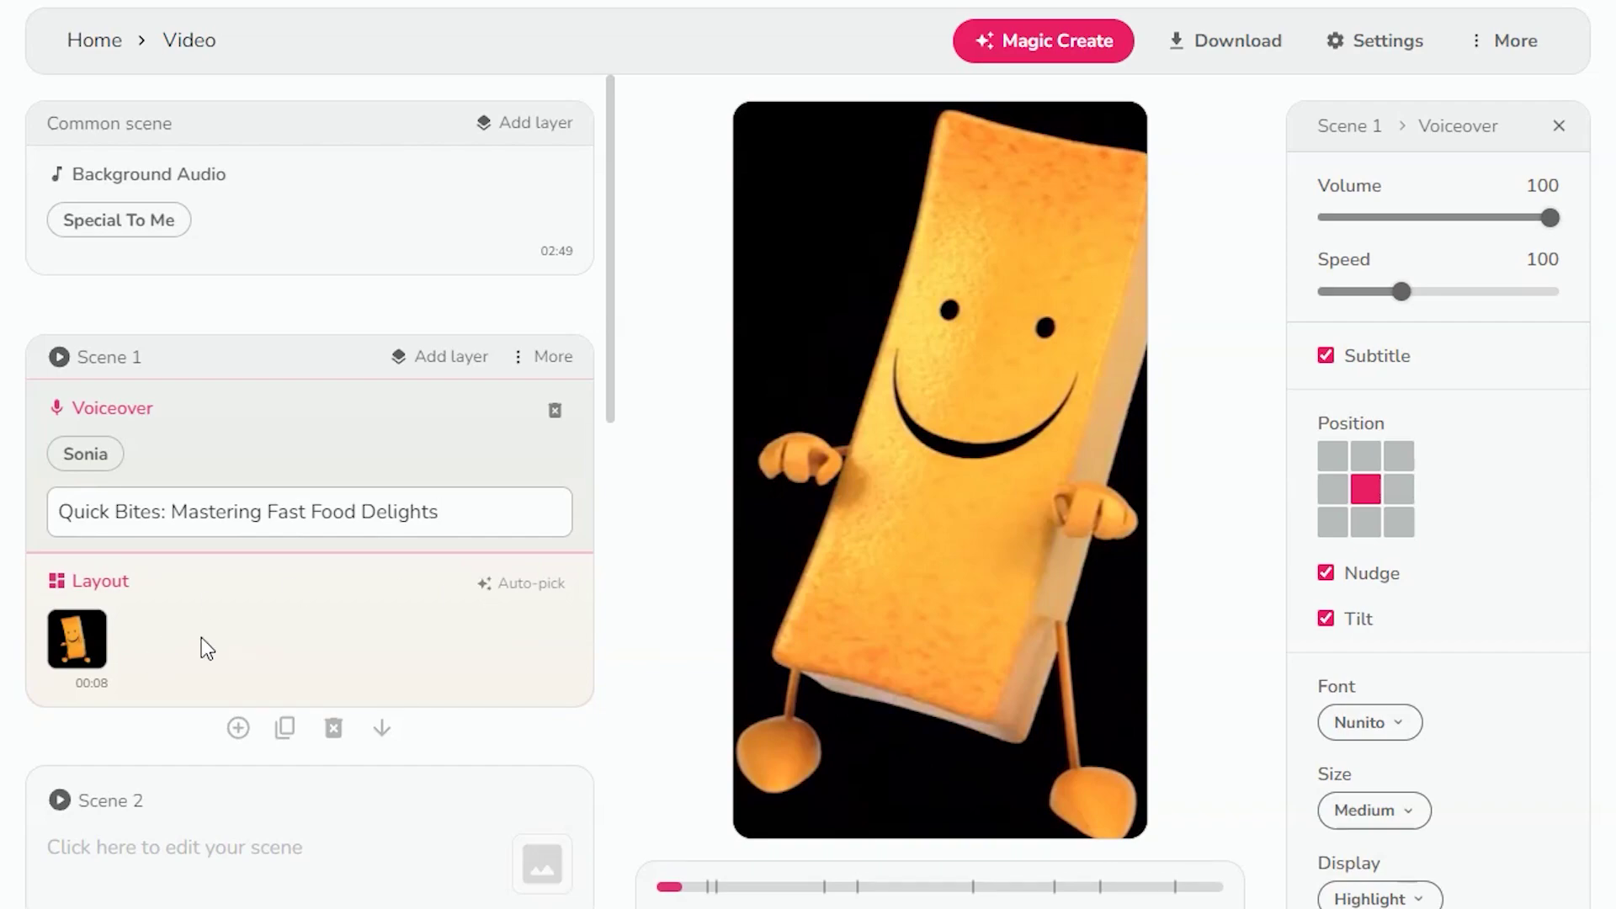
Swap Scene 1's media for the deep-frying crab clip from a 'Food' stock search
click(84, 661)
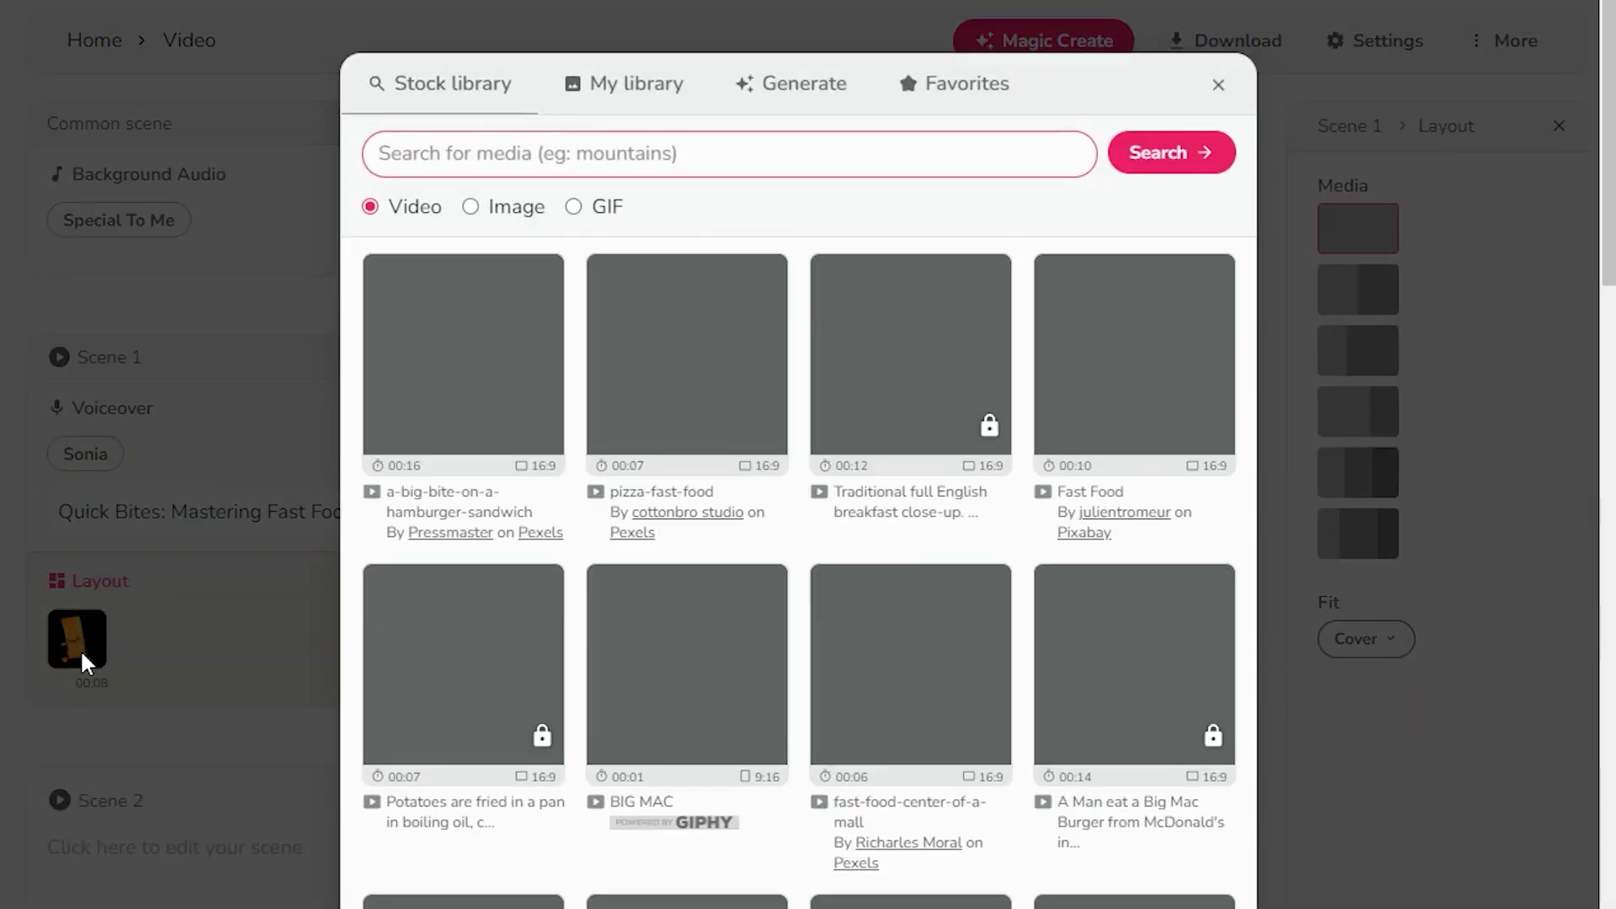
text(Food)
key(Return)
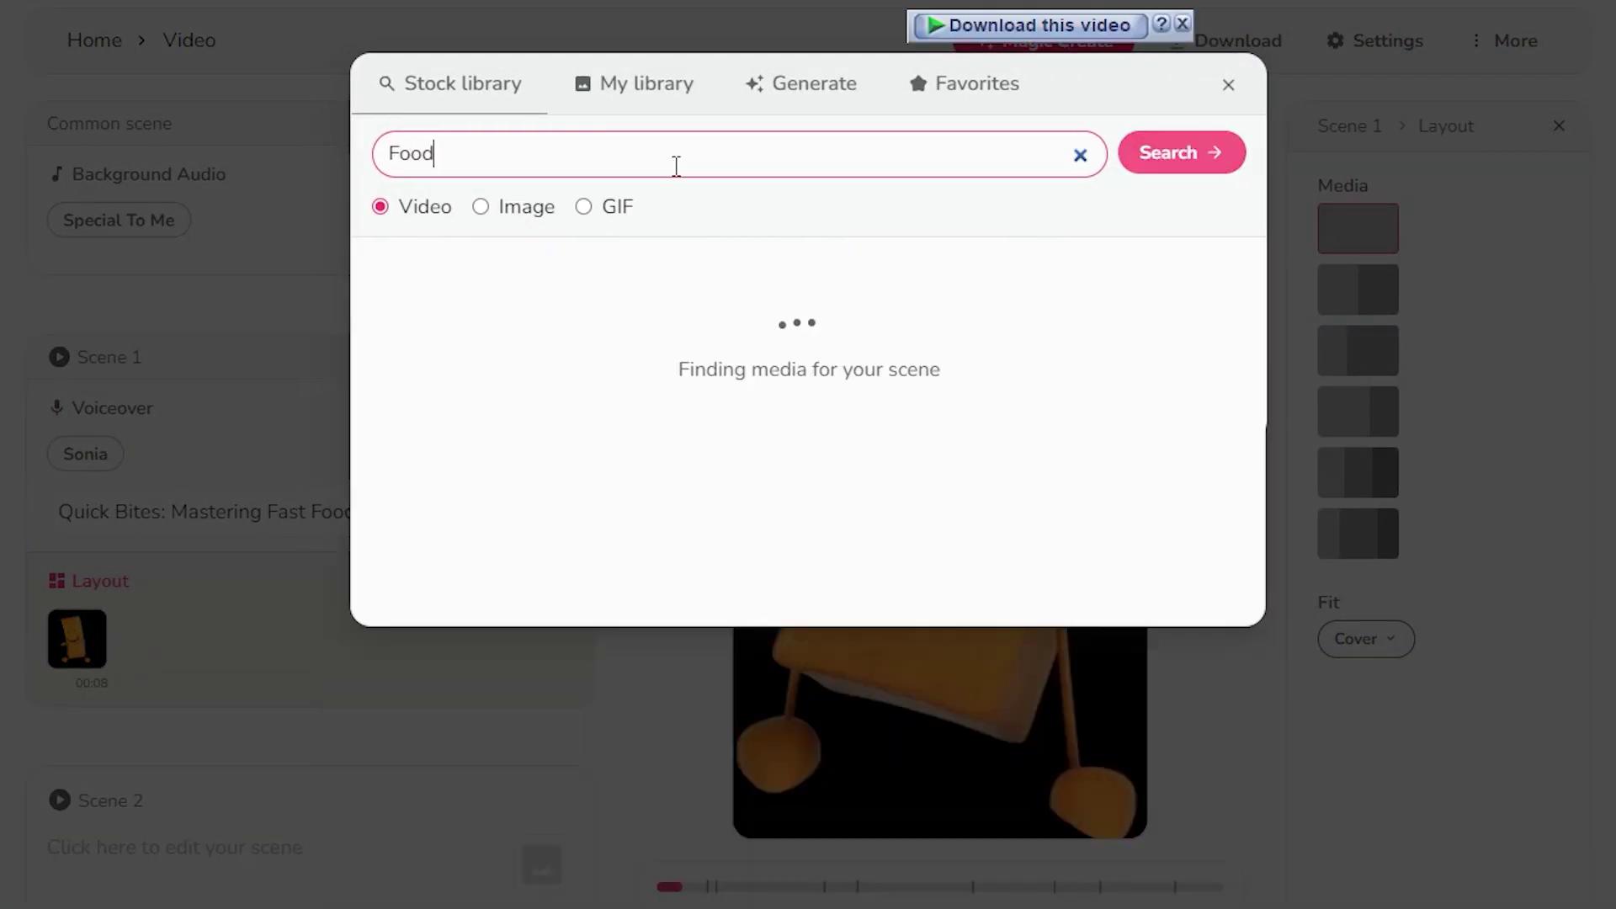
scroll(921, 481, down, 3)
scroll(589, 679, down, 2)
scroll(480, 577, up, 3)
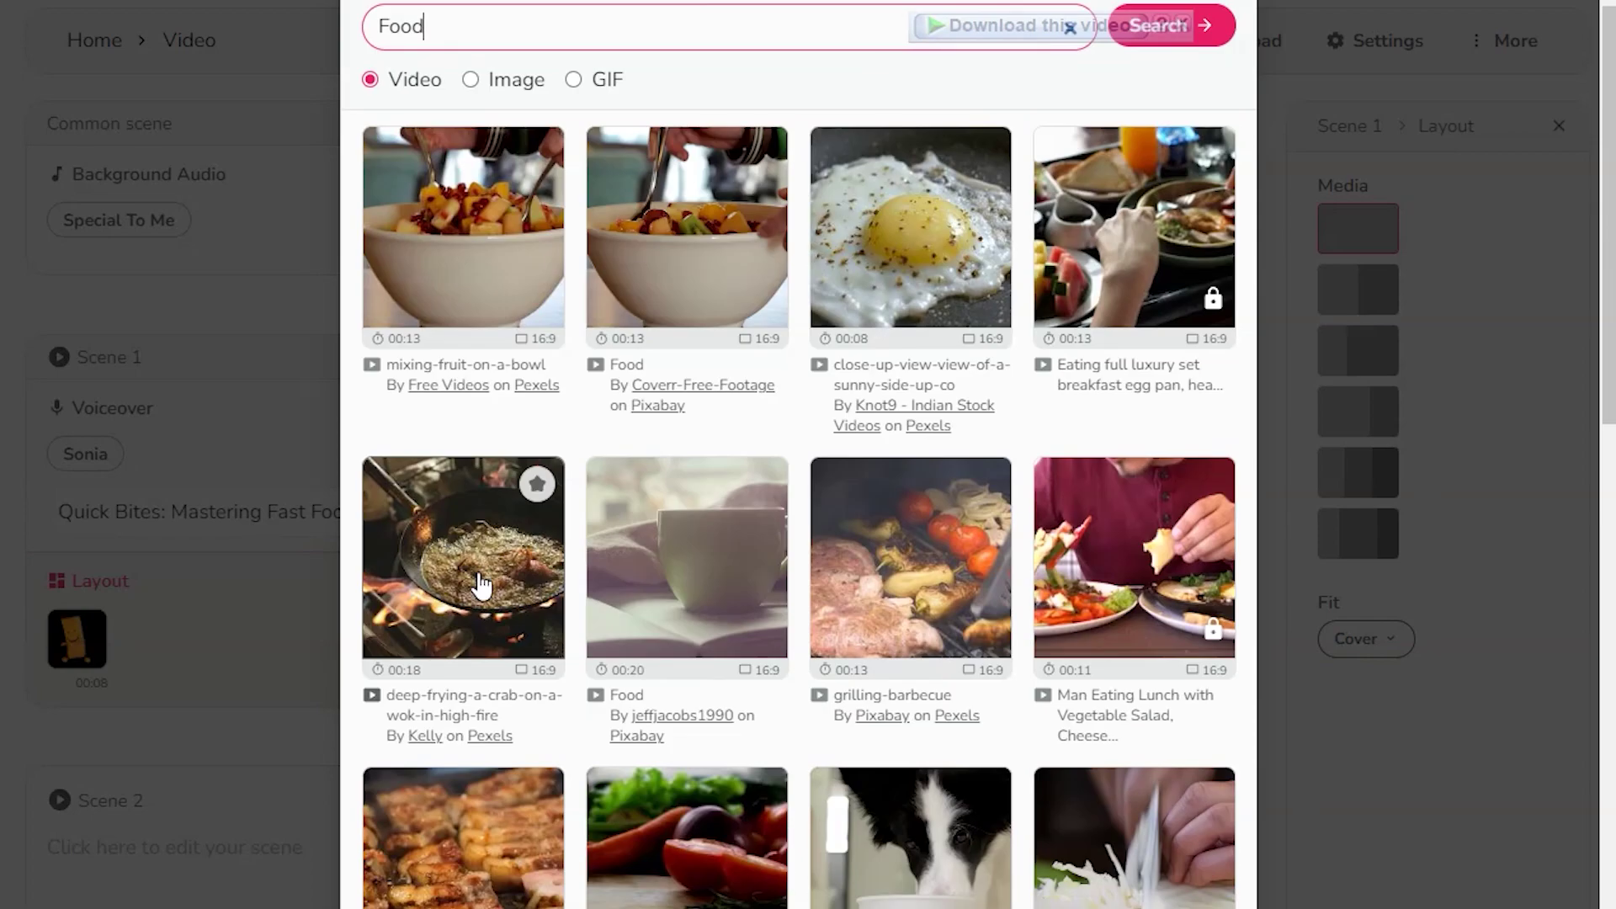
click(476, 573)
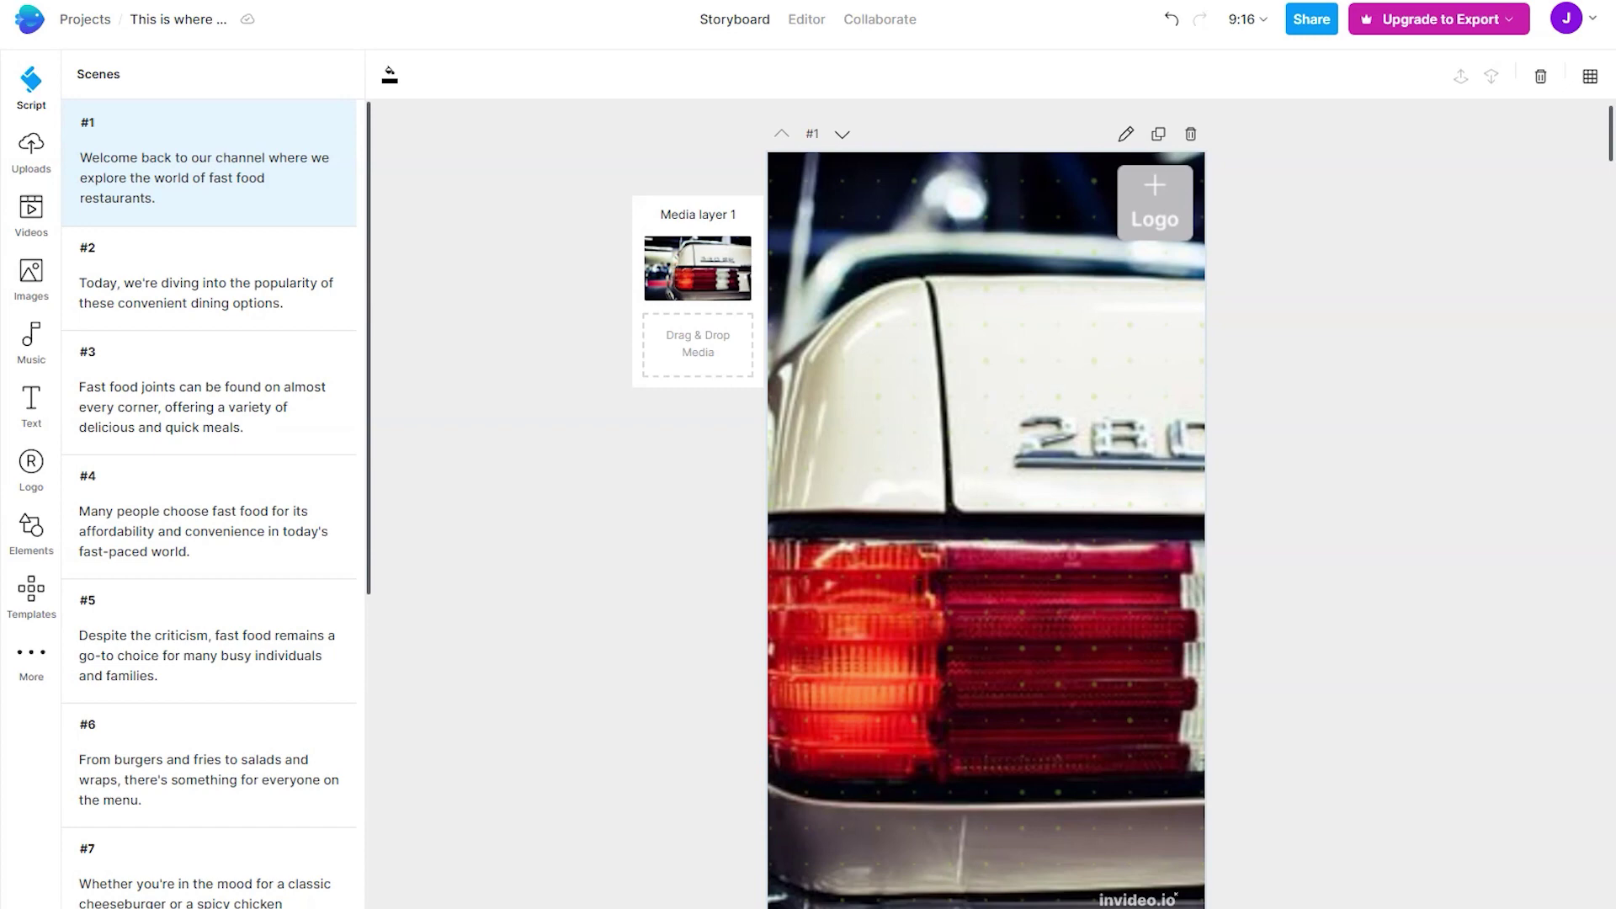
Add a new scene #2 after scene #1 in InVideo's script
click(156, 195)
triple_click(77, 156)
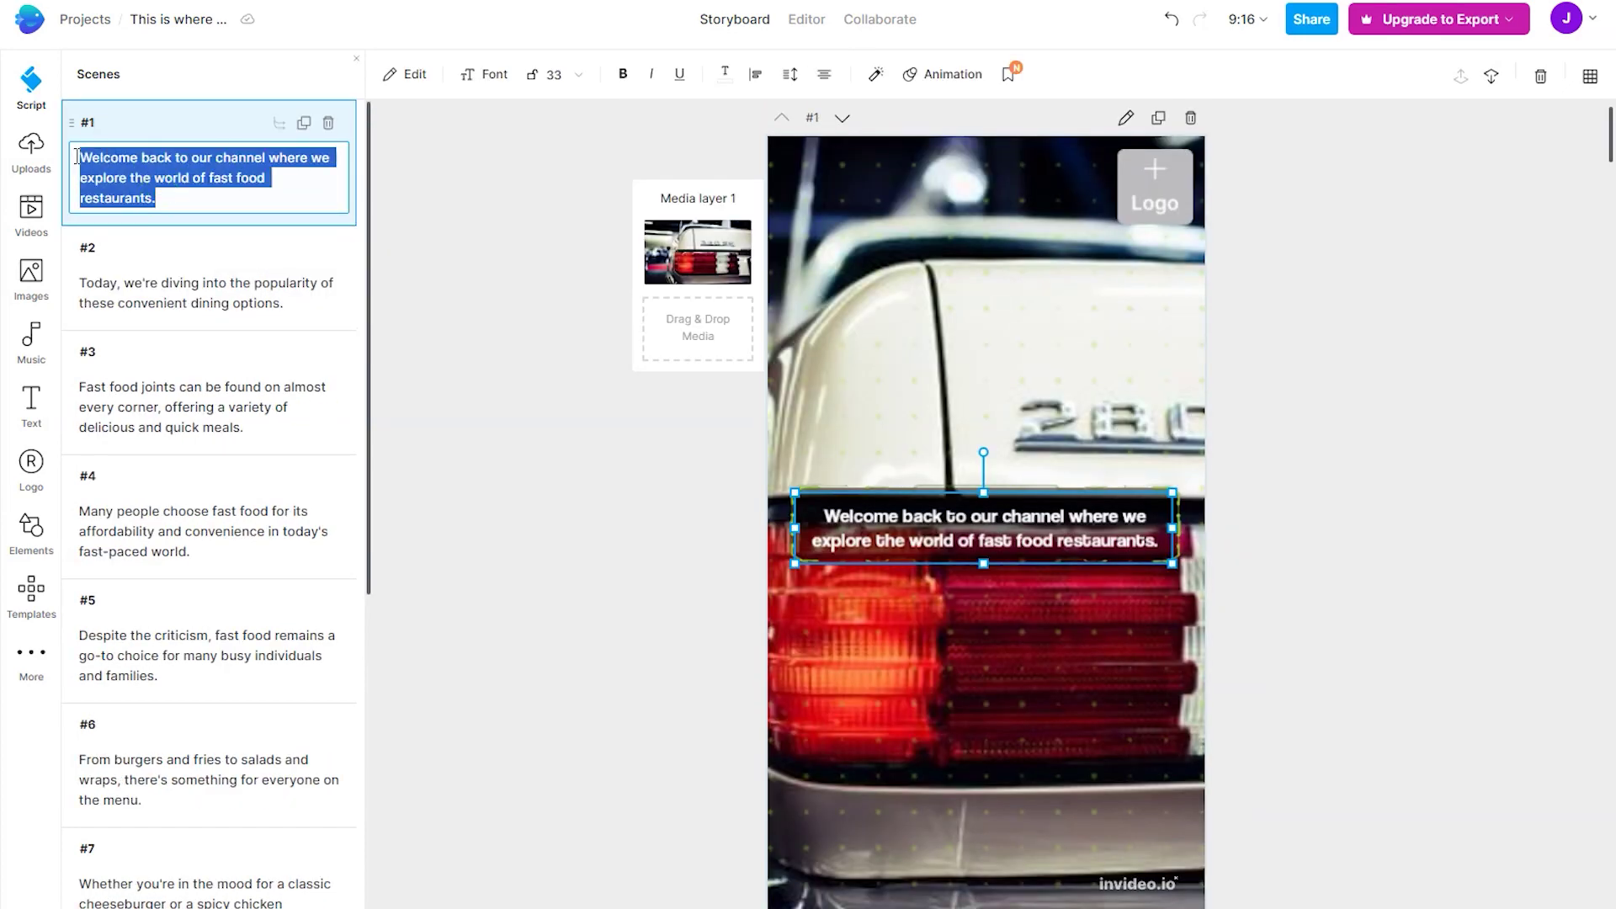
click(311, 202)
key(Return)
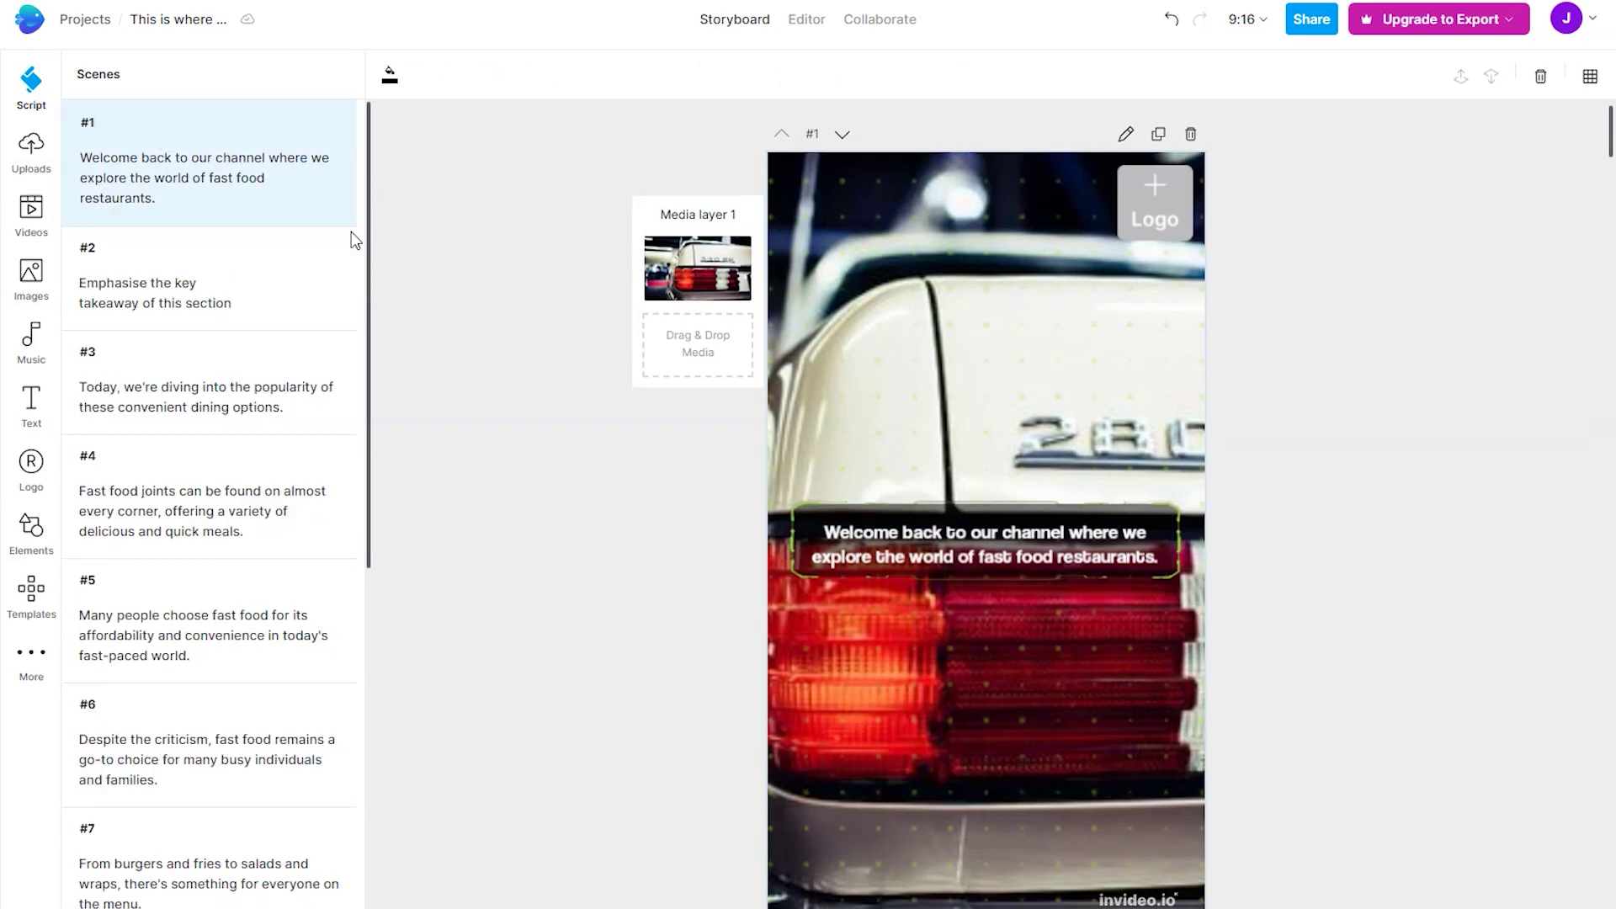
click(31, 211)
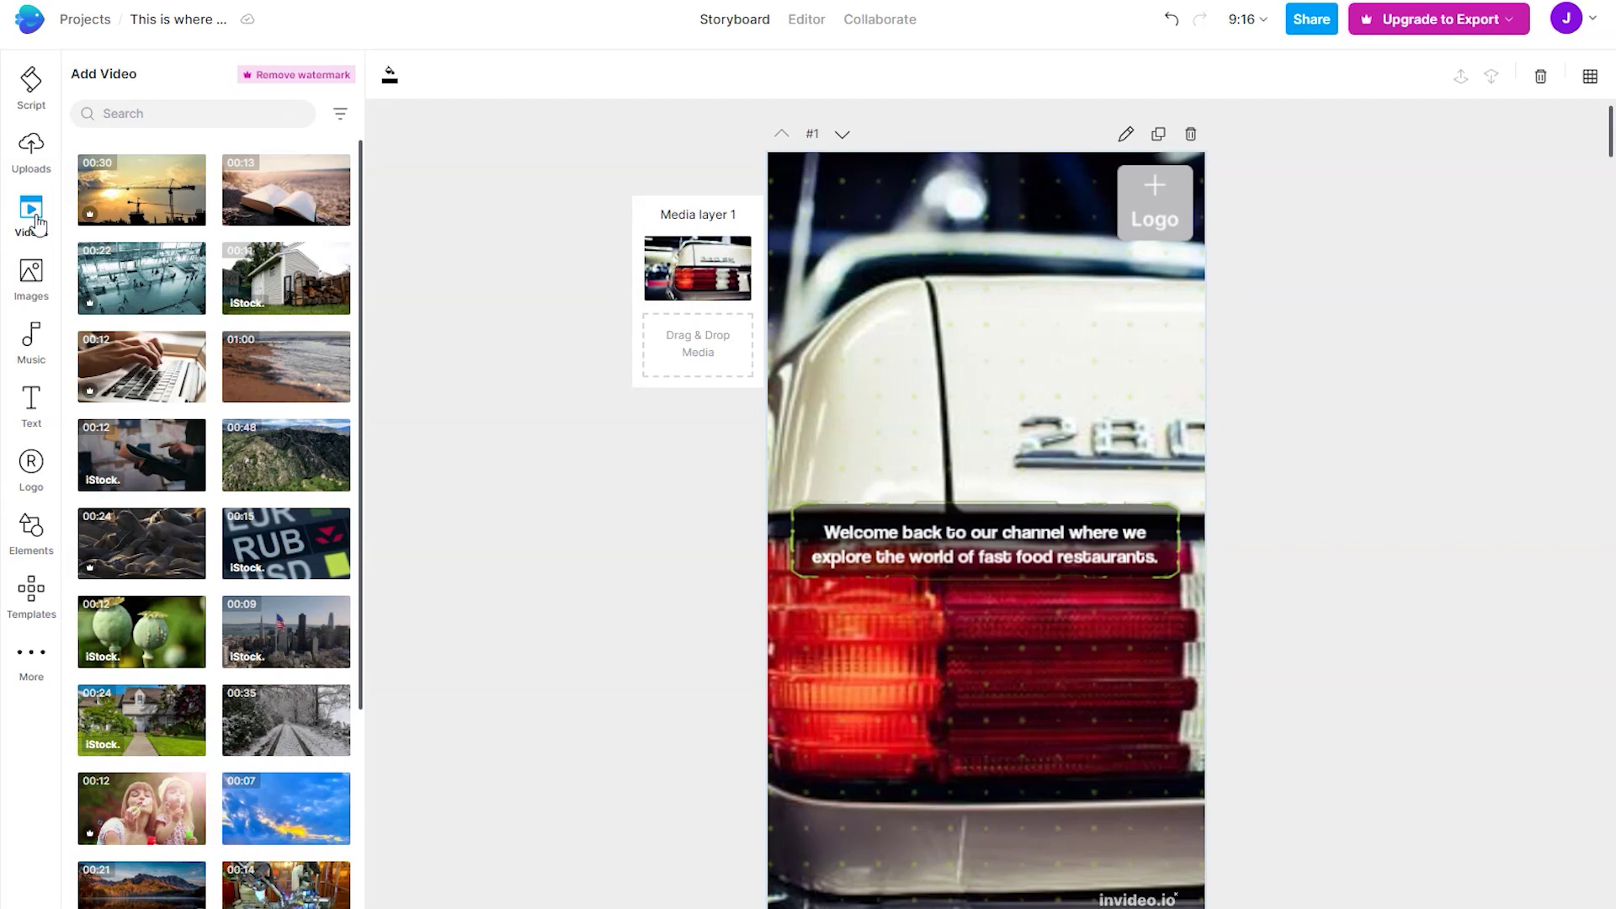
Replace scene #1's clip with a 'Food Resturent' restaurant video, trimmed to fit the scene
click(194, 113)
text(Food Resturent)
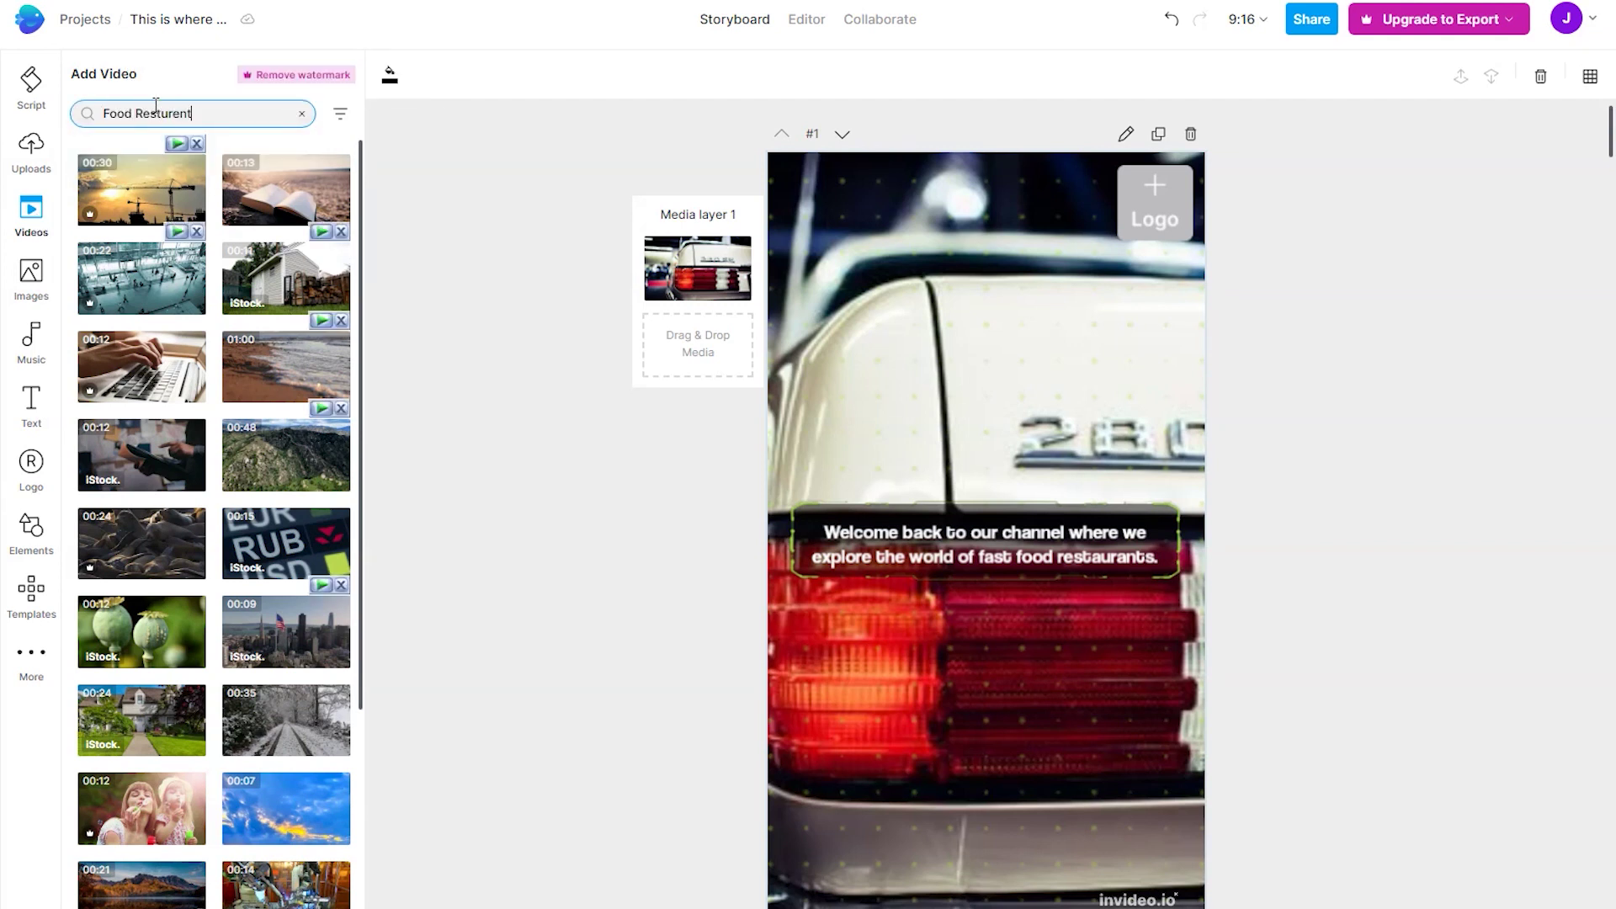
key(Return)
drag(141, 455, 698, 268)
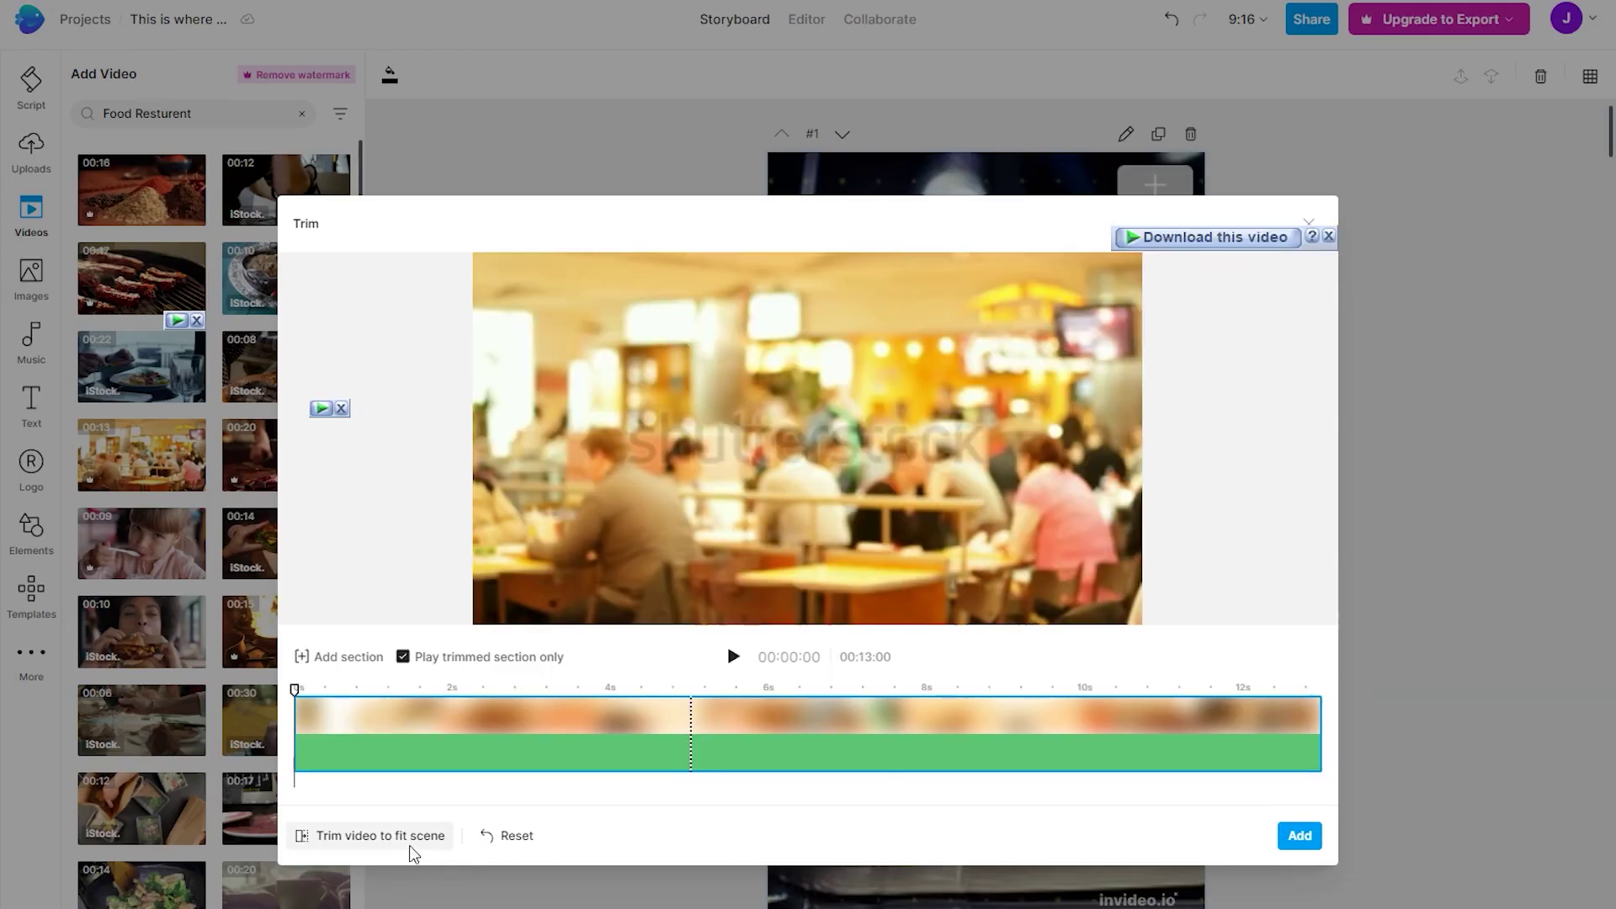
click(409, 843)
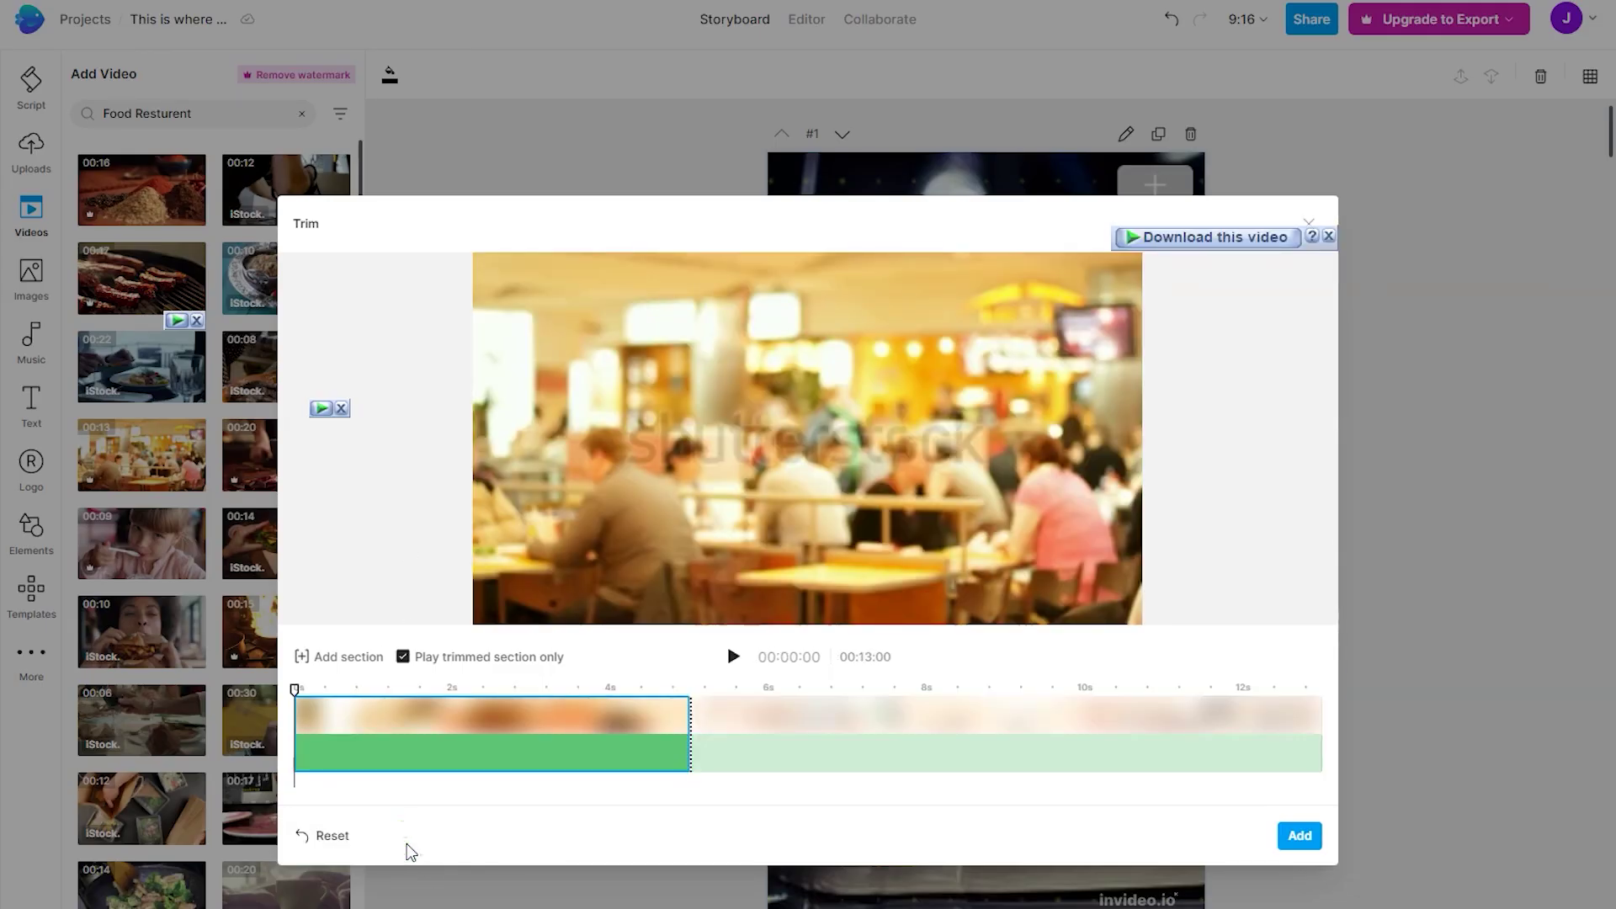
click(1301, 836)
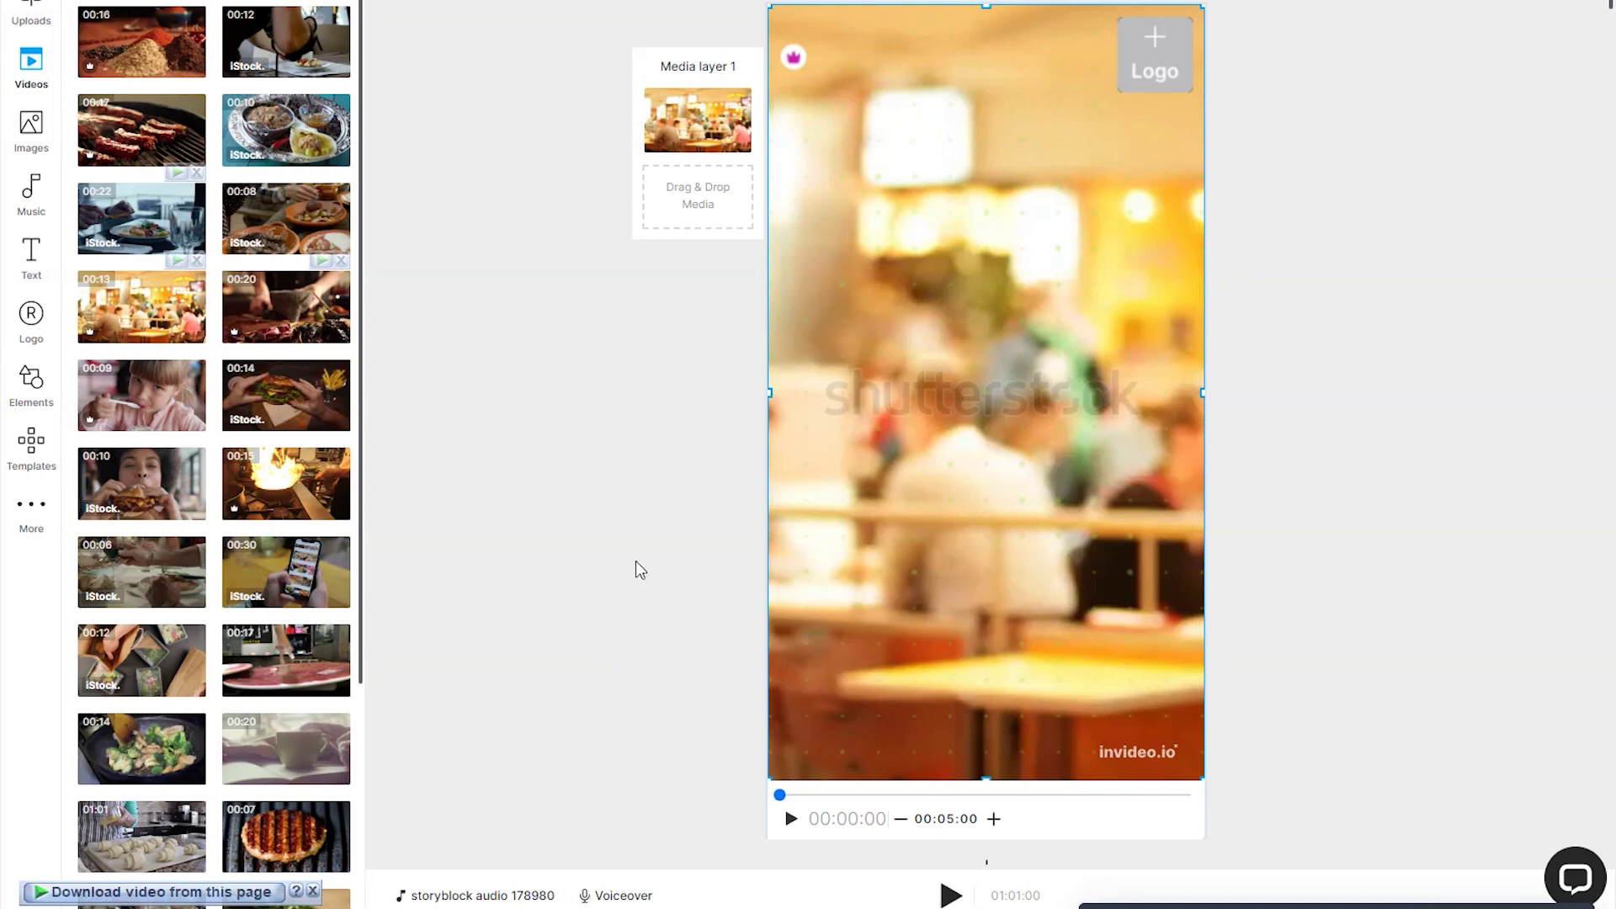
Set InVideo's voiceover to automated text to speech
click(602, 896)
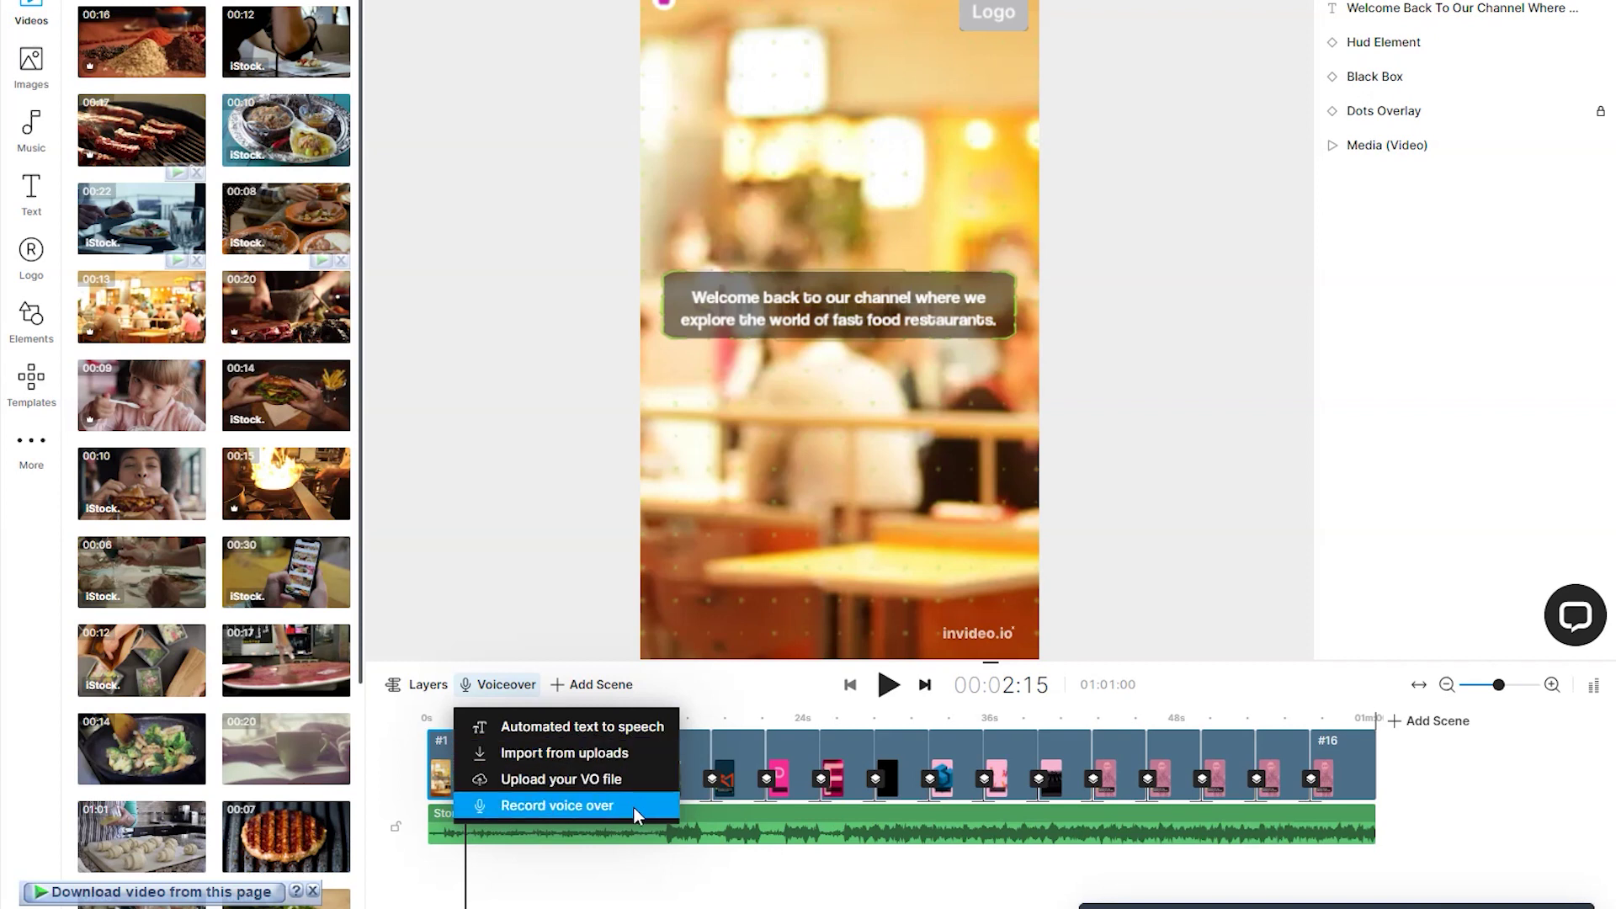
click(633, 728)
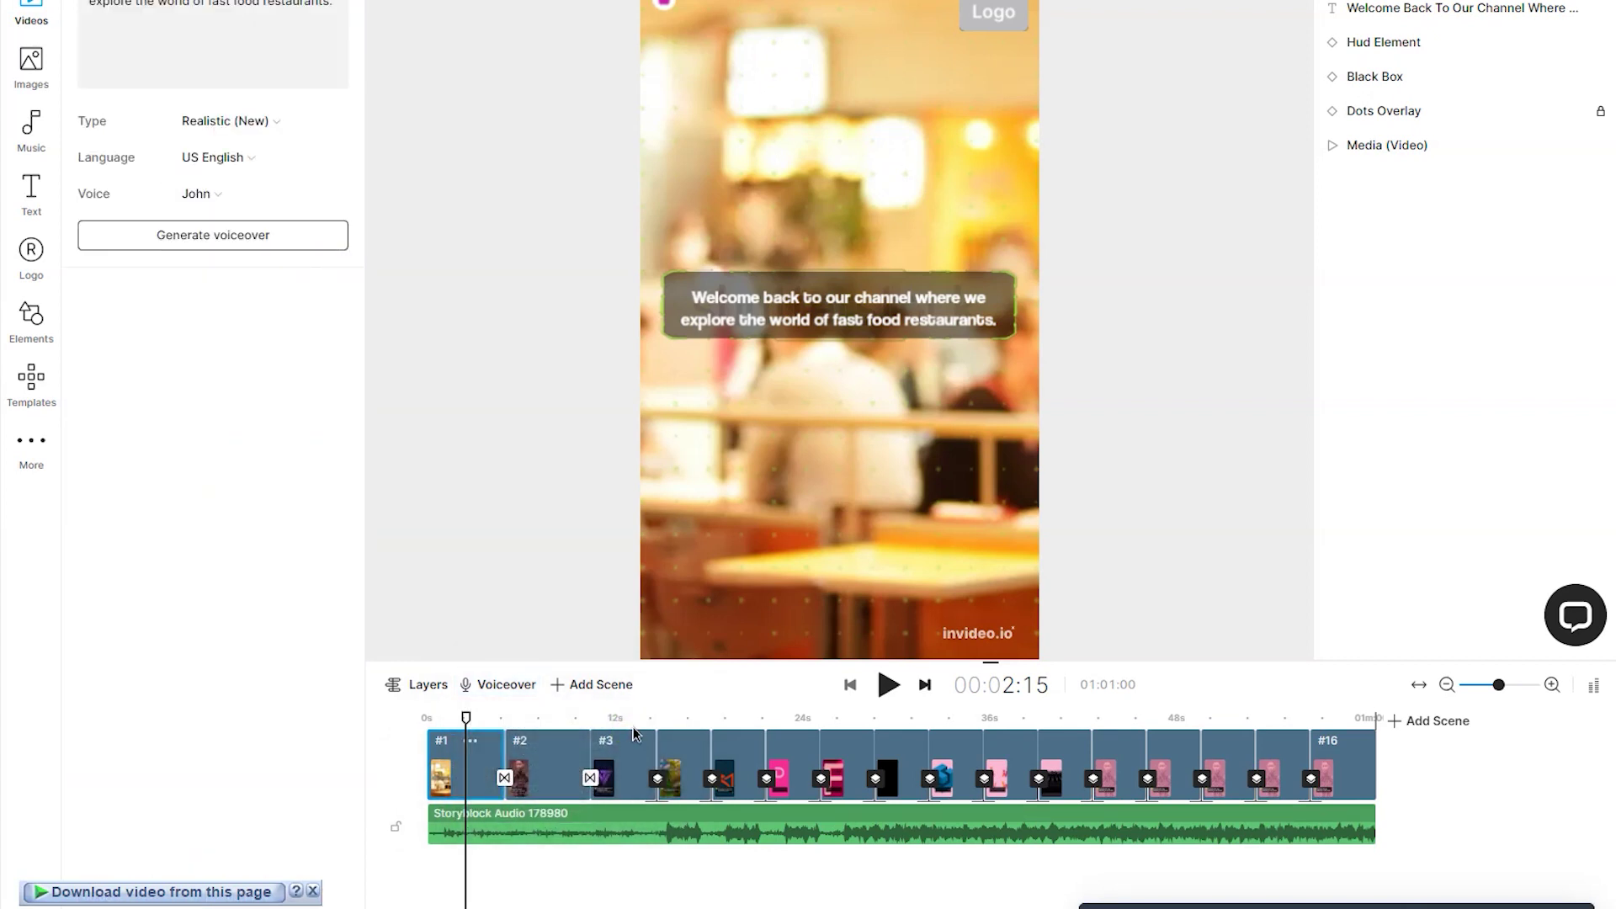
Set the text-to-speech voice to Realistic (New), US English, John
click(242, 125)
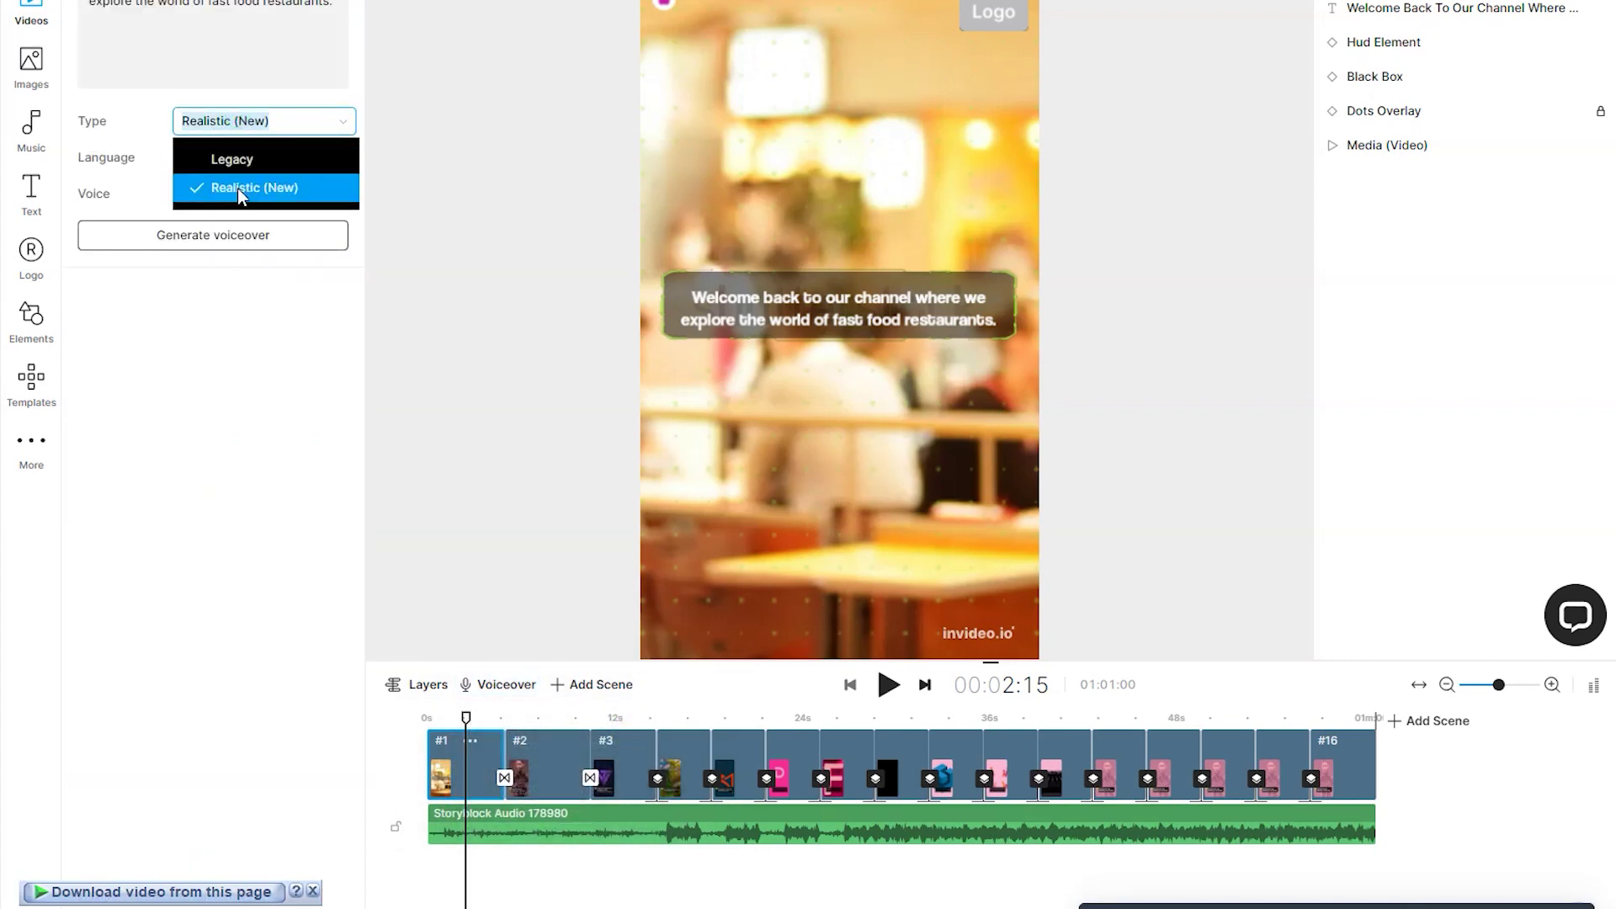
click(243, 187)
click(242, 166)
click(241, 535)
click(218, 193)
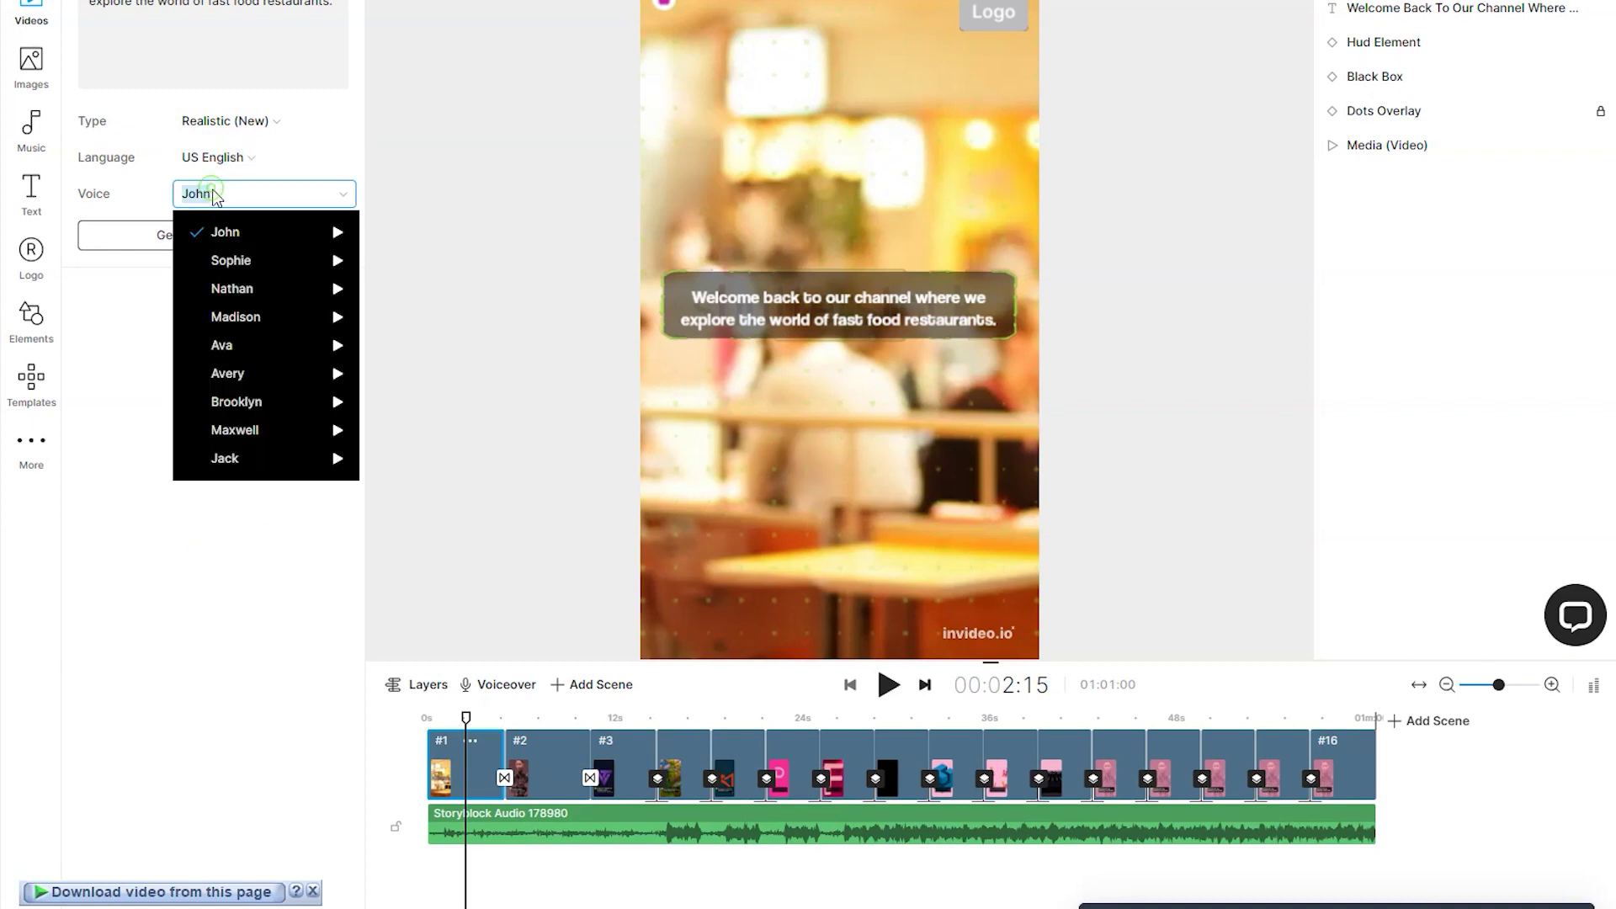
click(226, 231)
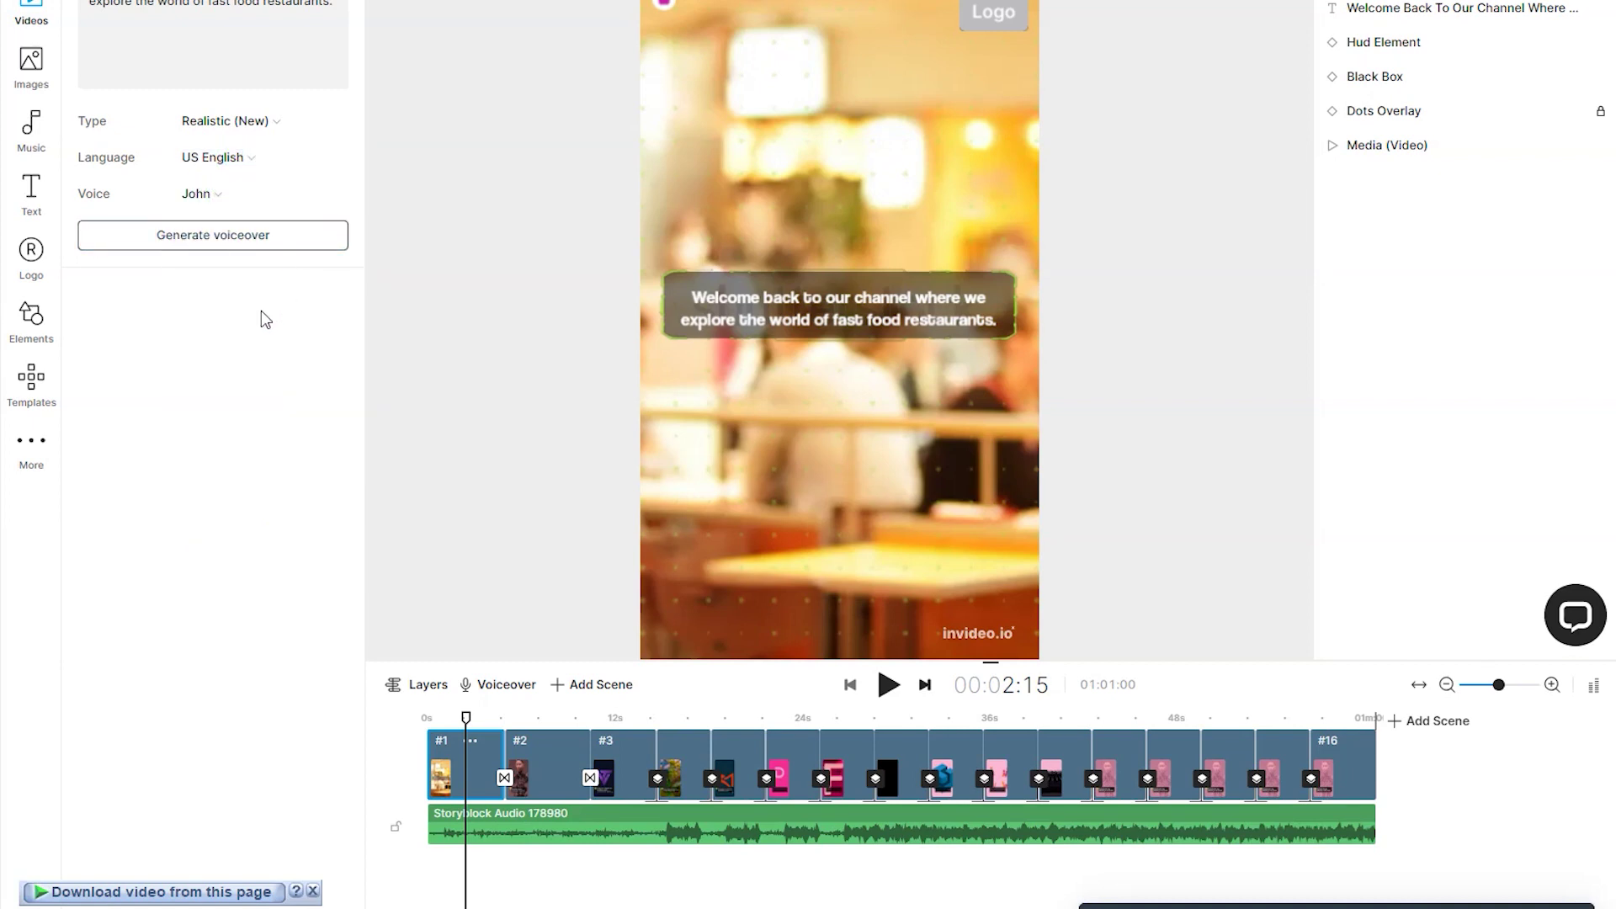
Generate the voiceover and add it automatically to all scenes
click(188, 243)
click(86, 389)
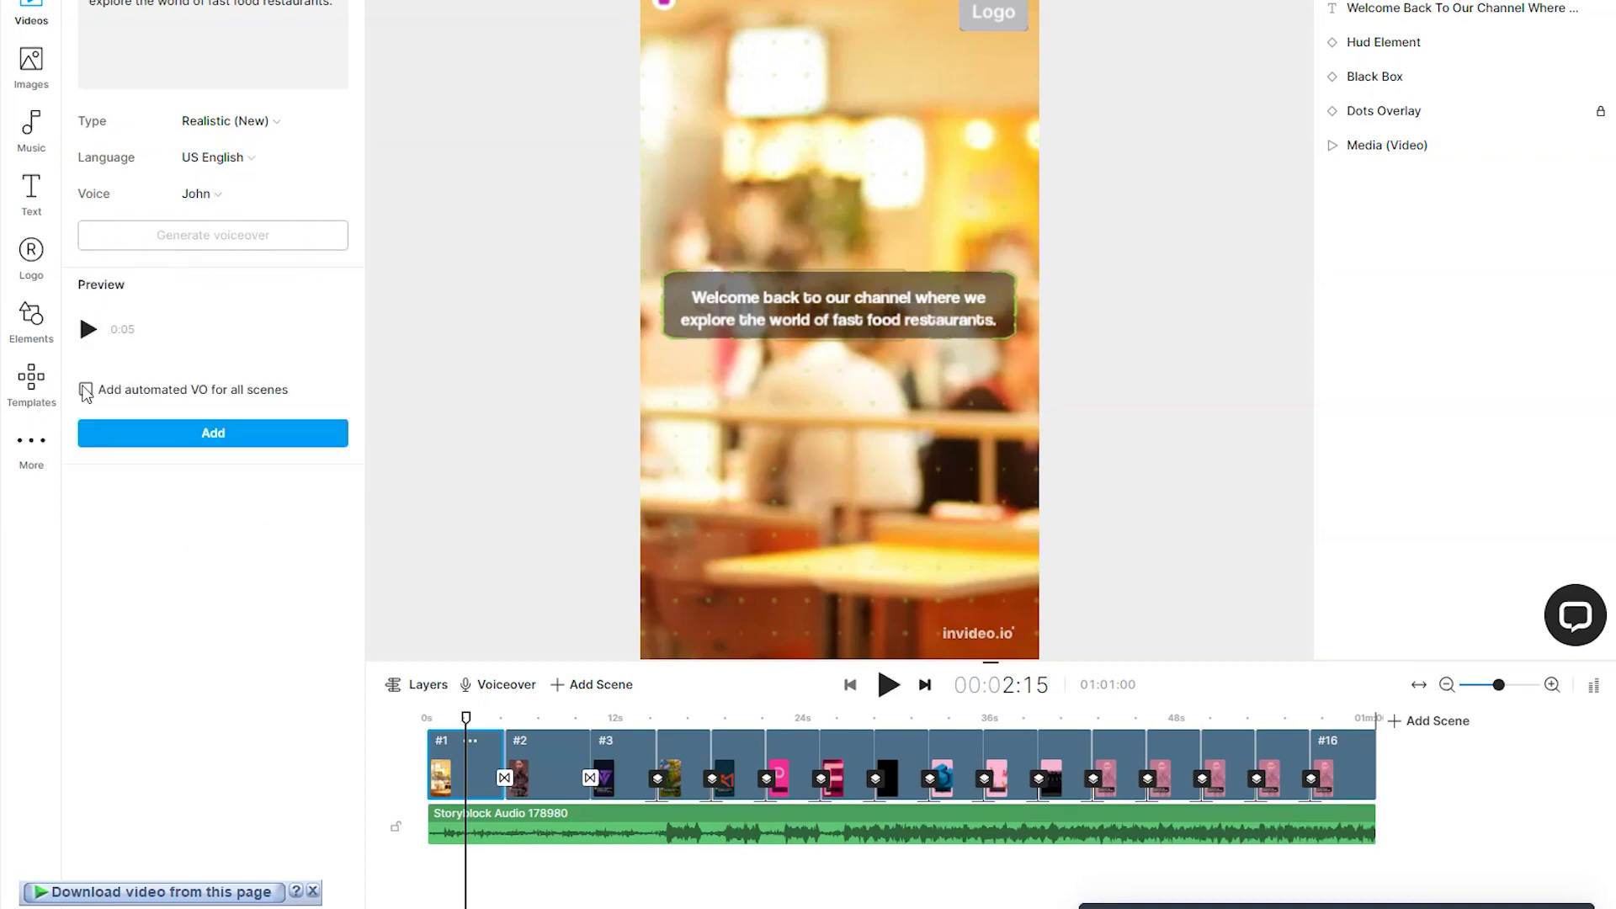
click(123, 433)
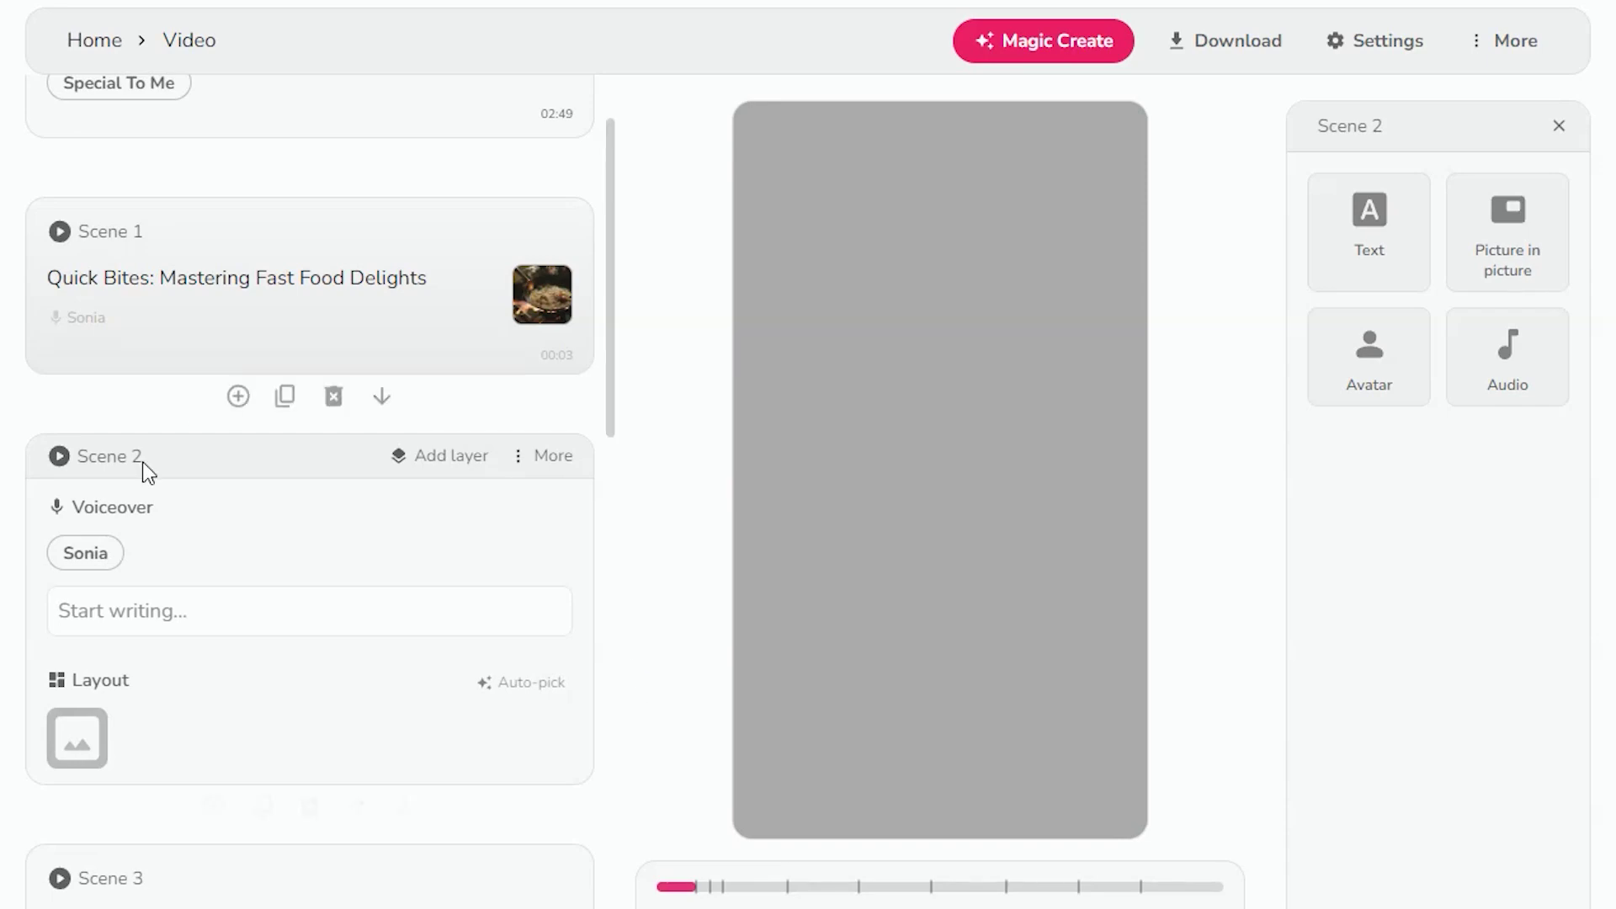
Choose the male English (United Kingdom) voice Ethan for Scene 2's voiceover
click(91, 555)
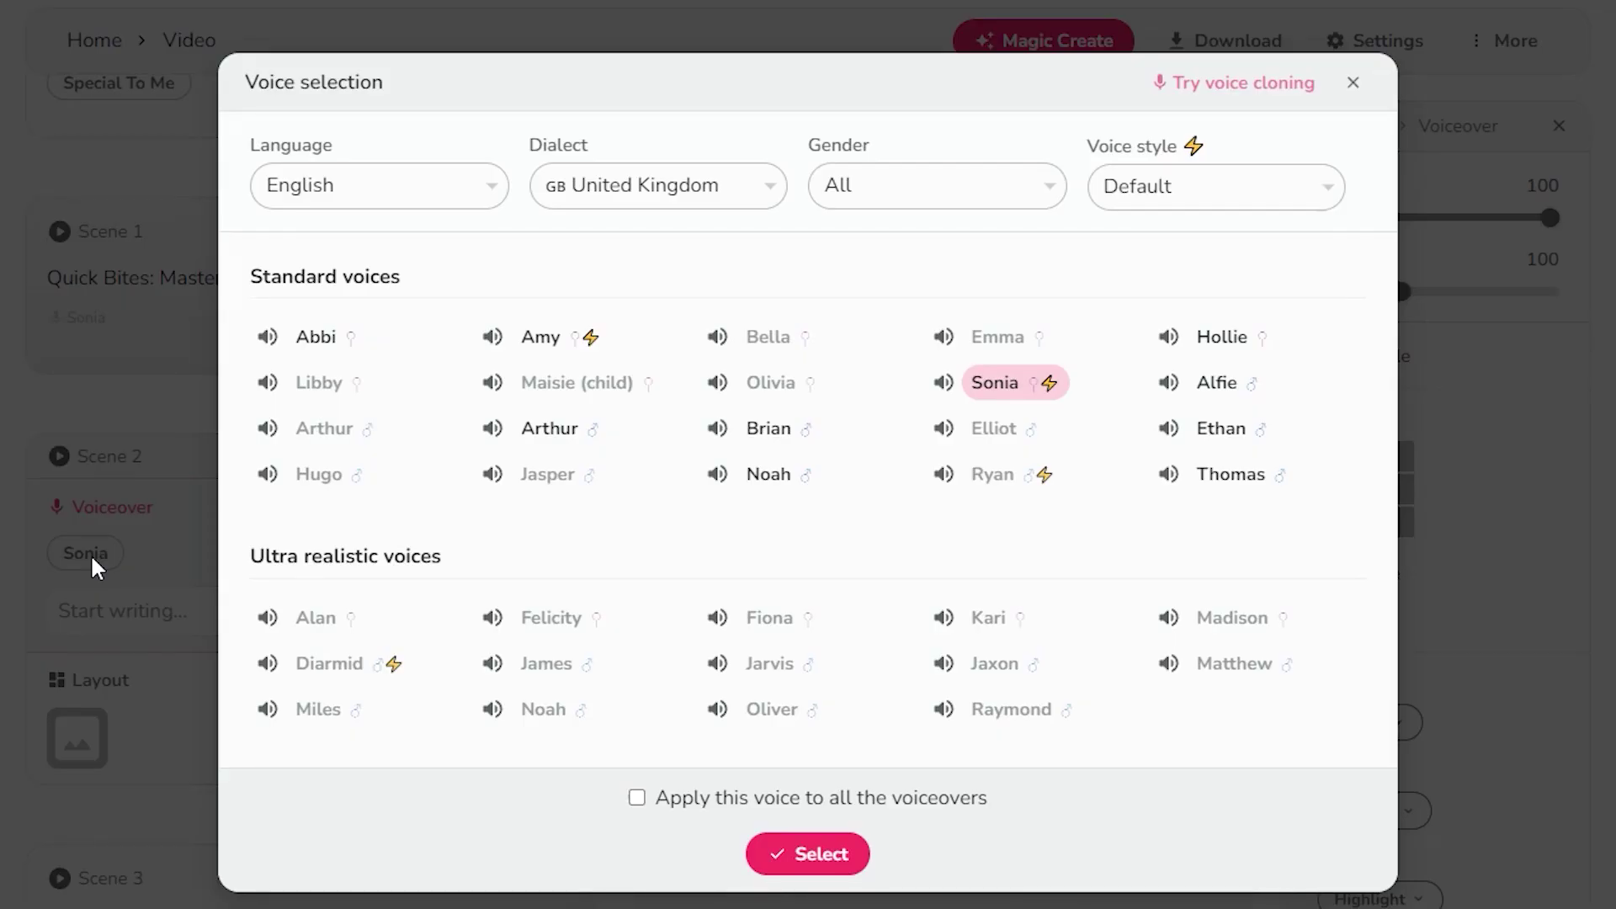
click(469, 202)
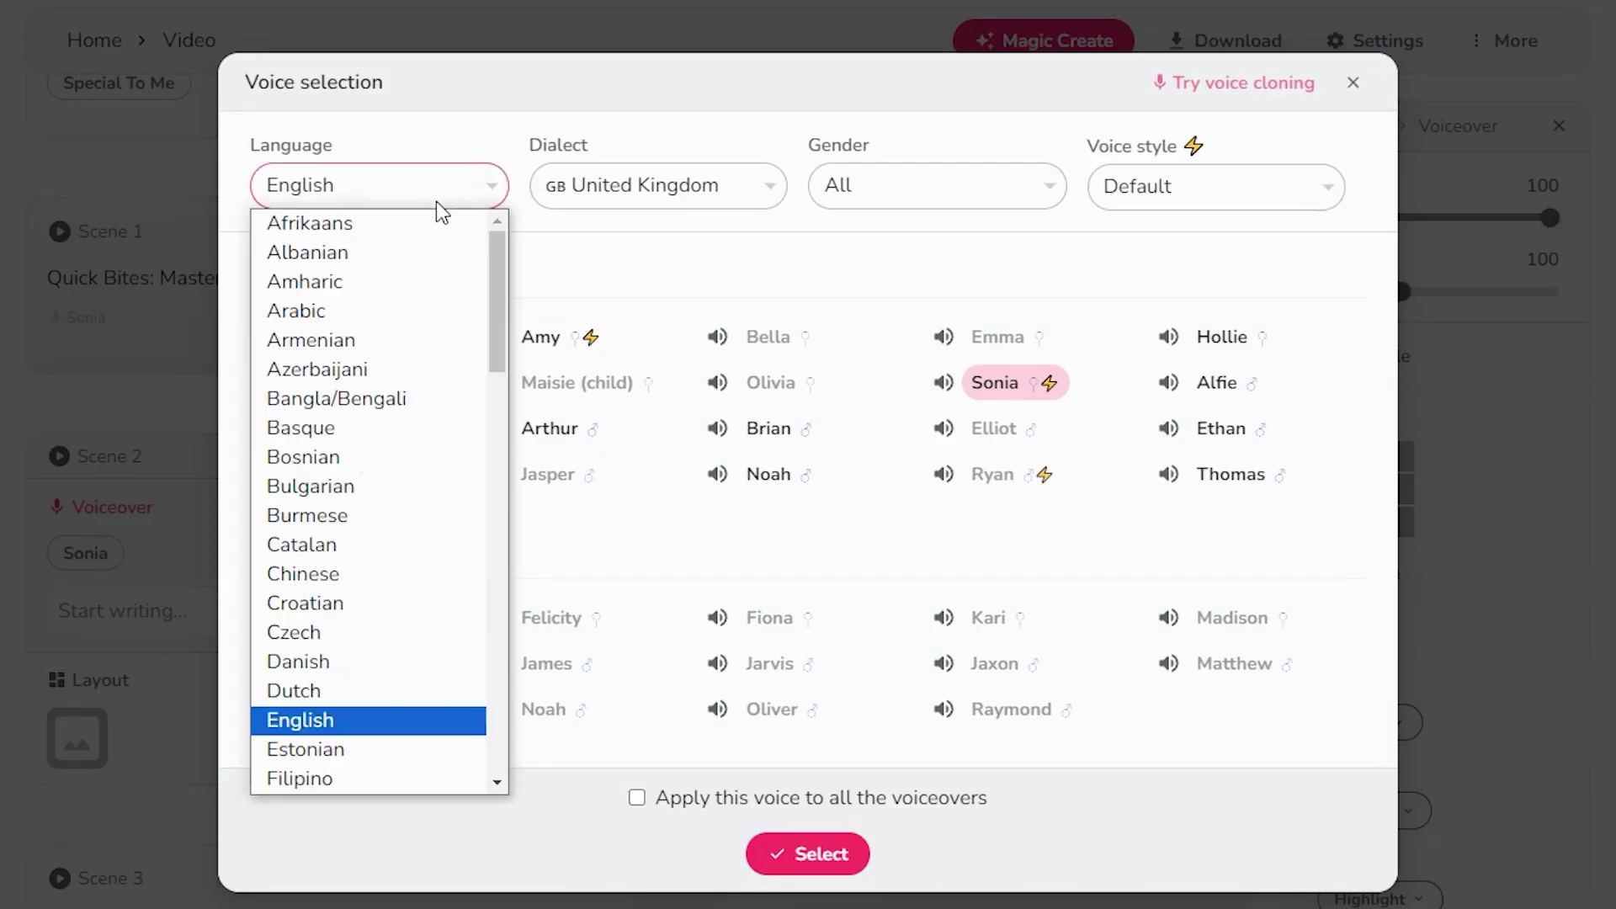
click(318, 718)
click(674, 186)
click(613, 652)
click(914, 183)
click(905, 249)
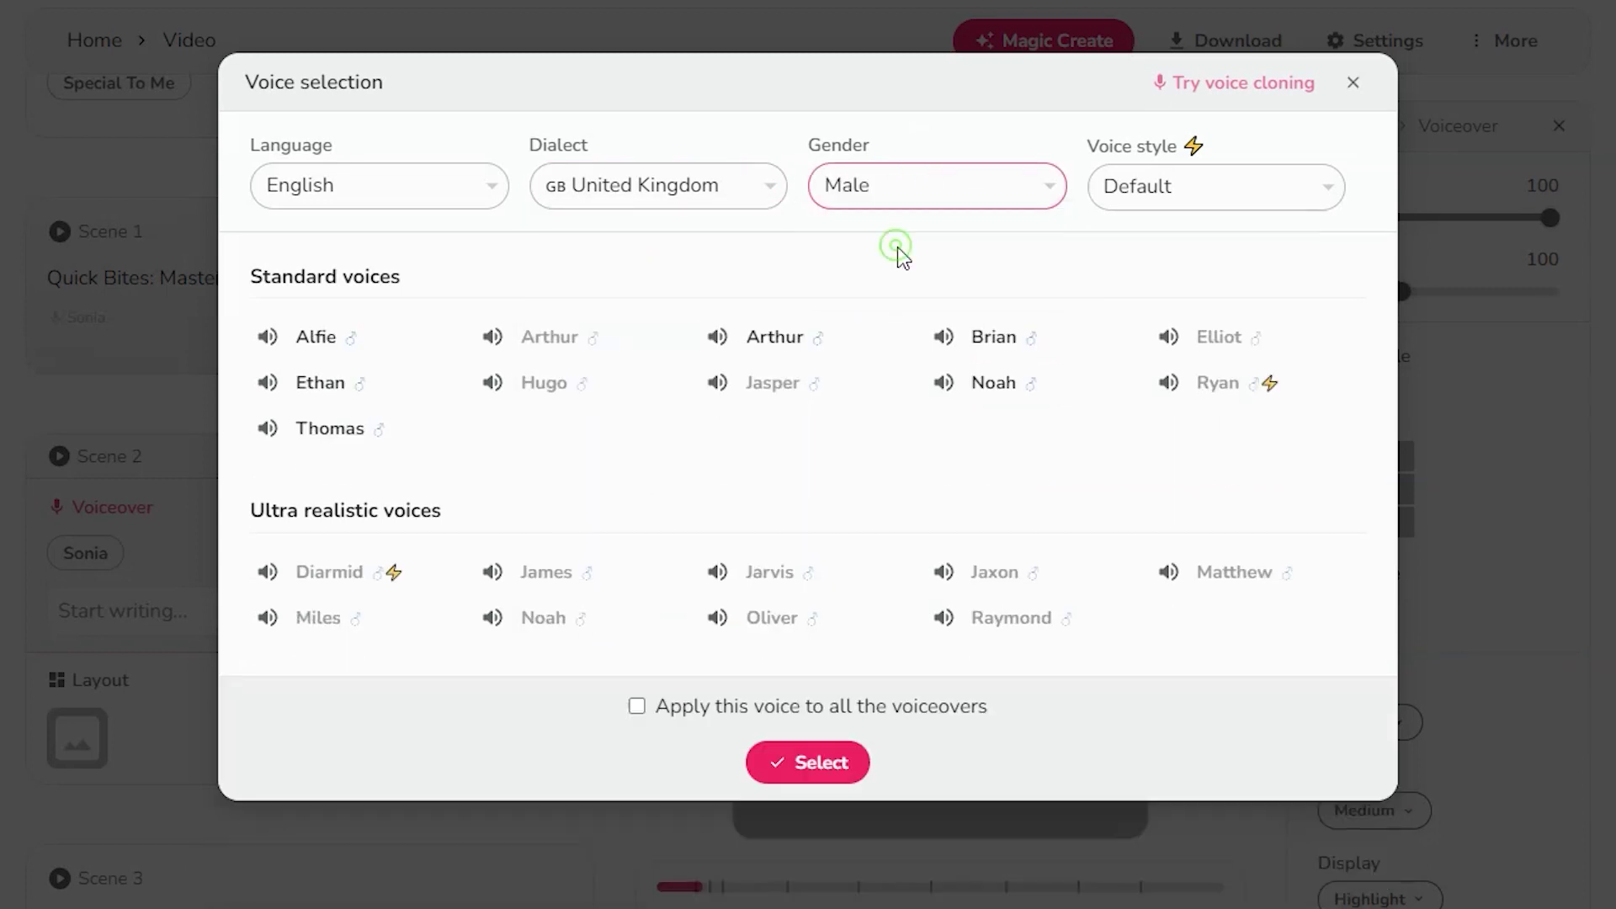
click(315, 393)
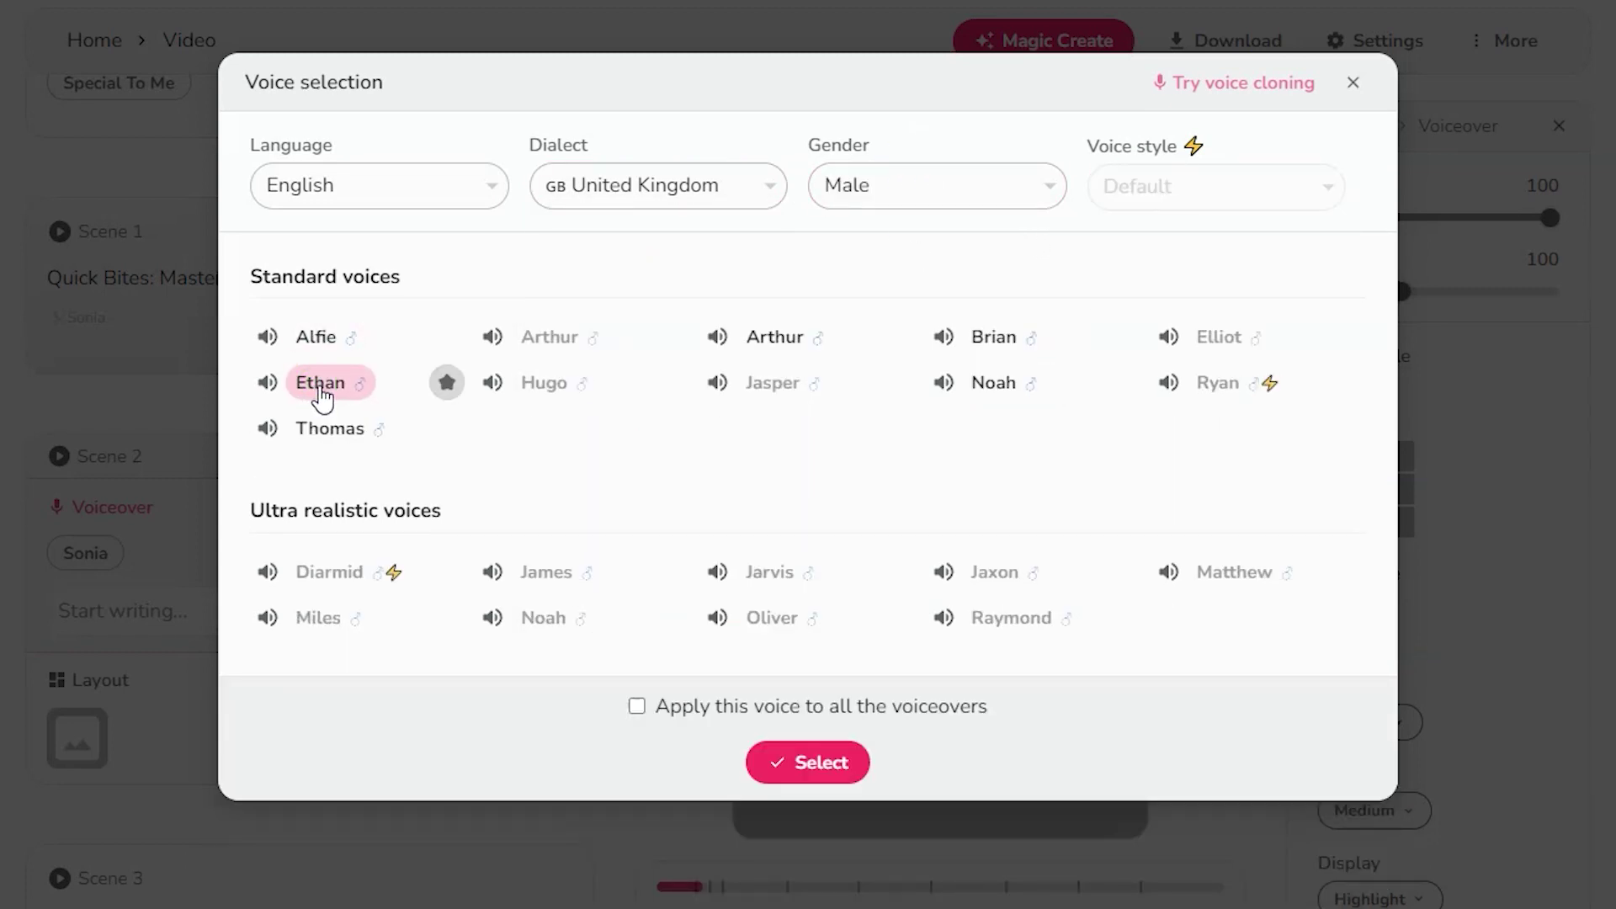
Apply the Ethan voice to all voiceovers and confirm the selection
click(636, 707)
click(836, 770)
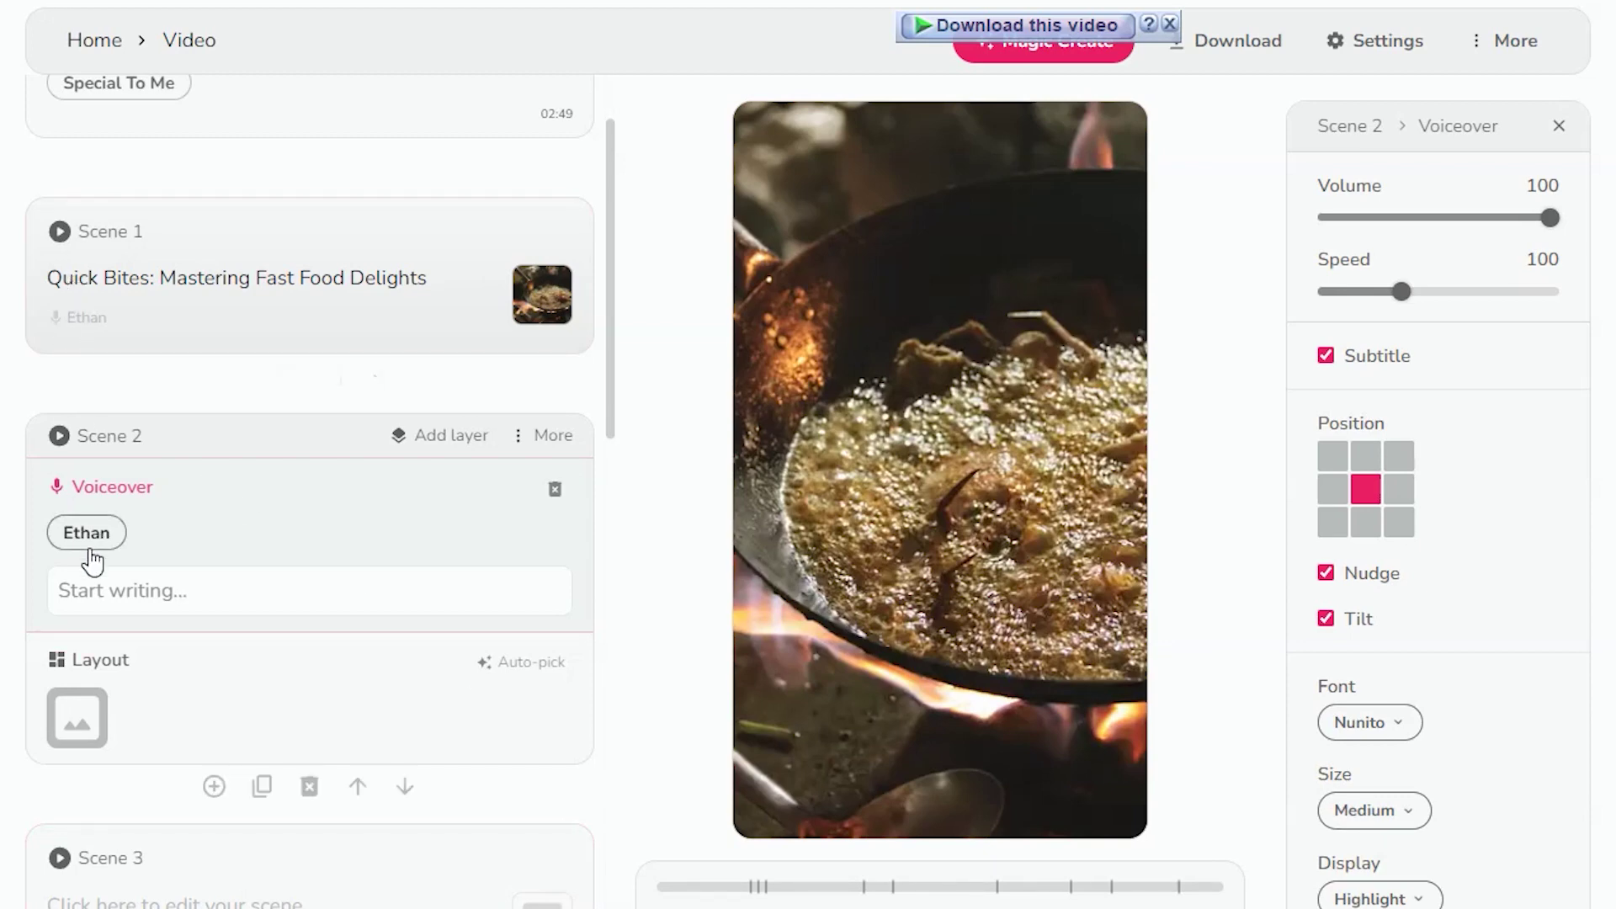
scroll(92, 560, down, 8)
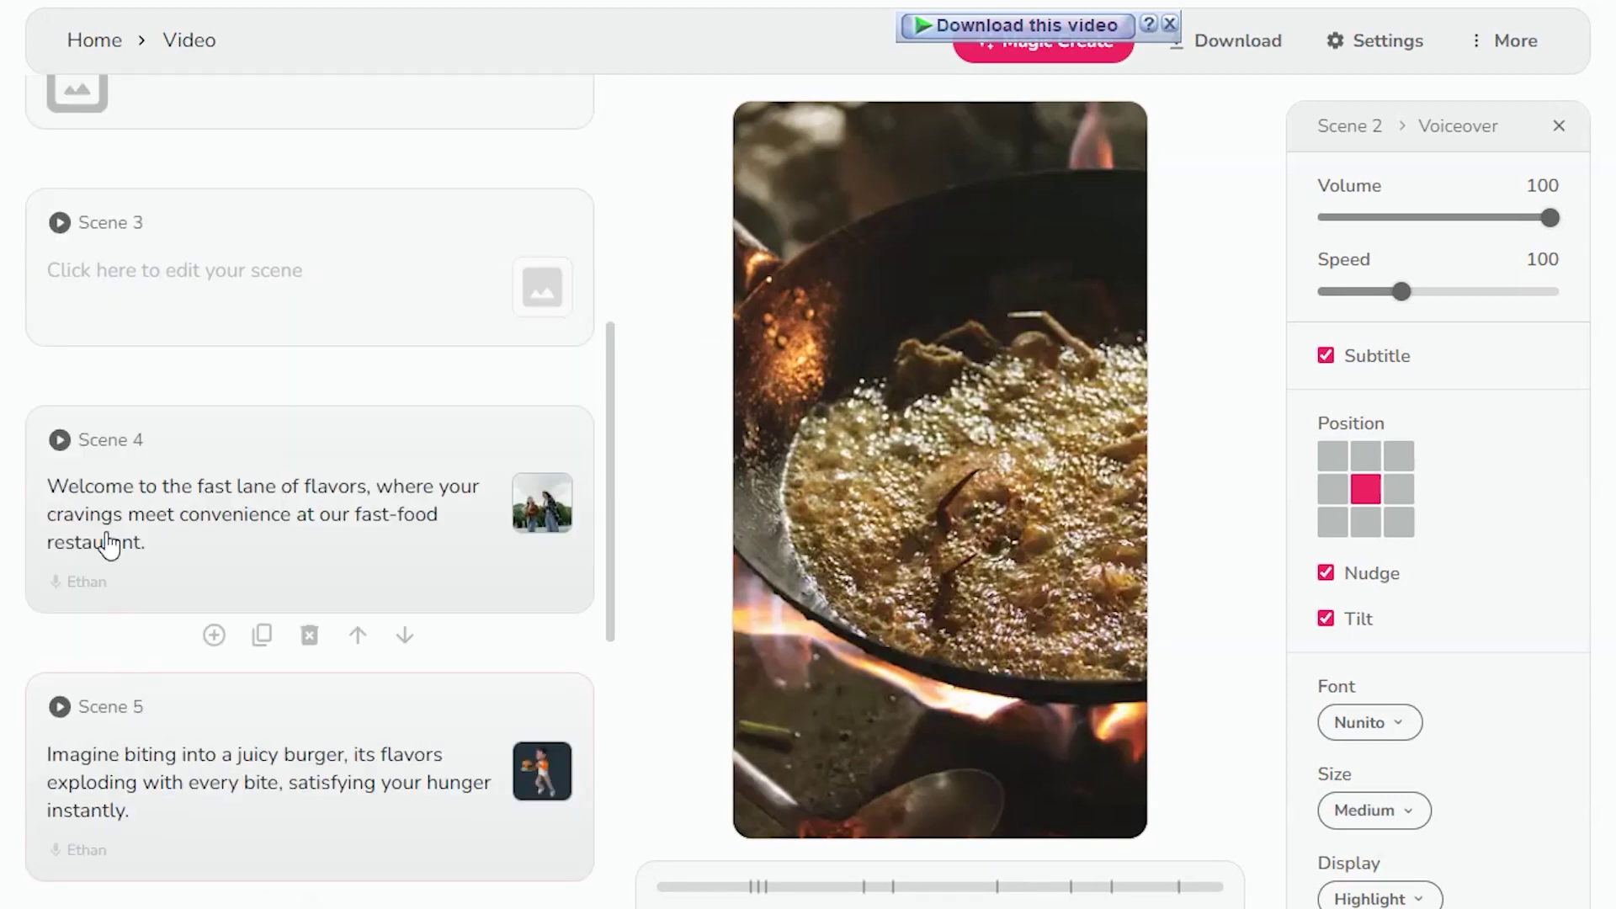